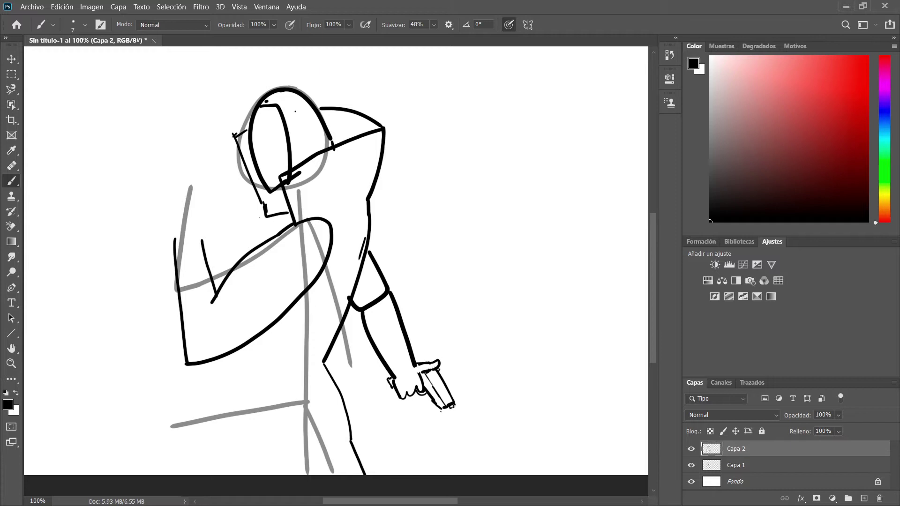
# Step: Draw a short line from the neck down to the raised arm's shoulder on the Capa 2 layer
pyautogui.moveTo(289, 226)
pyautogui.mouseDown()
pyautogui.moveTo(272, 238)
pyautogui.moveTo(313, 220)
pyautogui.moveTo(272, 240)
pyautogui.mouseUp()
pyautogui.hotkey('ctrl', 'z')
pyautogui.hotkey('ctrl', 'z')
pyautogui.press('d')
pyautogui.scroll(-3, 336, 211)
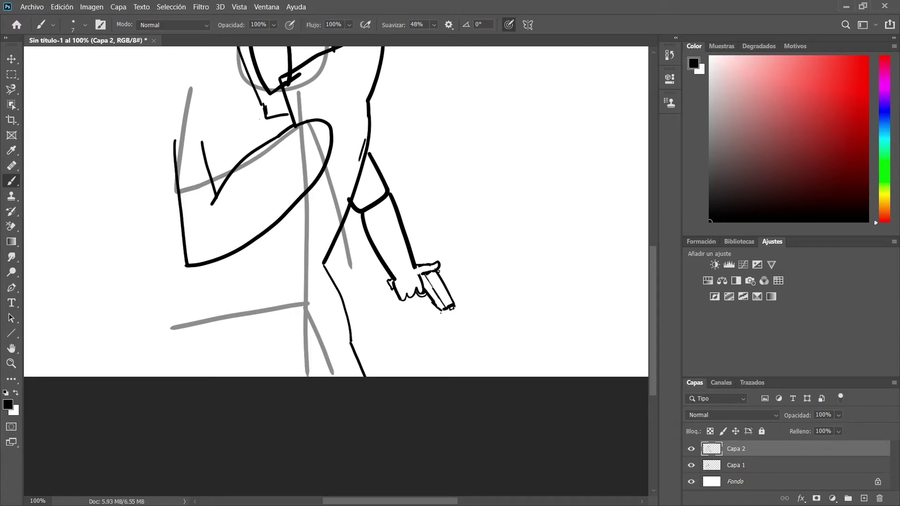
pyautogui.moveTo(256, 124); pyautogui.dragTo(262, 150)
pyautogui.hotkey('ctrl', 'z')
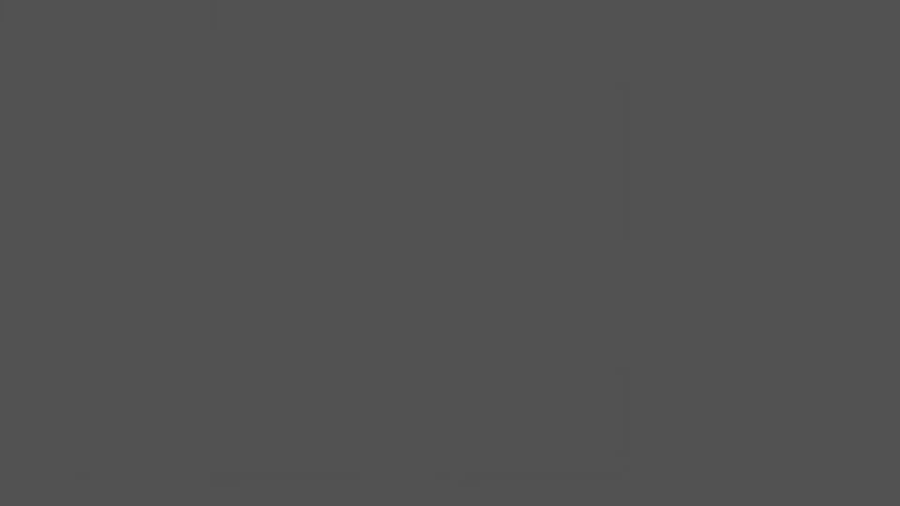
# Step: Draw the start of the torso's front waist line below the bent arm, then sketch and undo a thigh from it
pyautogui.moveTo(244, 249); pyautogui.dragTo(245, 276)
pyautogui.moveTo(247, 275)
pyautogui.mouseDown()
pyautogui.moveTo(154, 314)
pyautogui.moveTo(193, 377)
pyautogui.mouseUp()
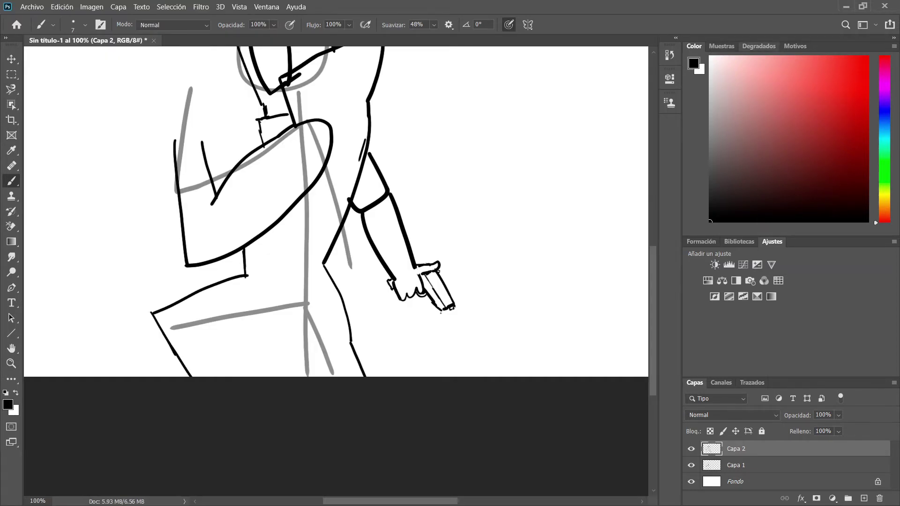
pyautogui.hotkey('ctrl', 'z')
pyautogui.hotkey('ctrl', 'z')
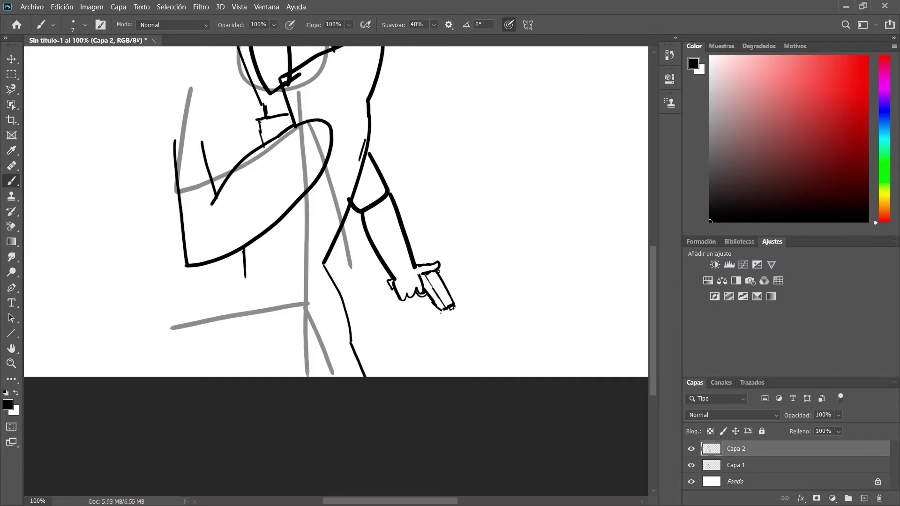
# Step: Try to draw a long thigh sloping away from the waist, with a second contour beneath it
pyautogui.moveTo(245, 278); pyautogui.dragTo(108, 357)
pyautogui.moveTo(288, 308); pyautogui.dragTo(143, 377)
pyautogui.hotkey('ctrl', 'z')
pyautogui.hotkey('ctrl', 'z')
# Step: Try to draw a steep diagonal thigh with a bent knee and an inner line for the other leg, then undo it
pyautogui.moveTo(244, 279)
pyautogui.mouseDown()
pyautogui.moveTo(143, 355)
pyautogui.moveTo(157, 376)
pyautogui.moveTo(143, 376)
pyautogui.mouseUp()
pyautogui.hotkey('ctrl', 'z')
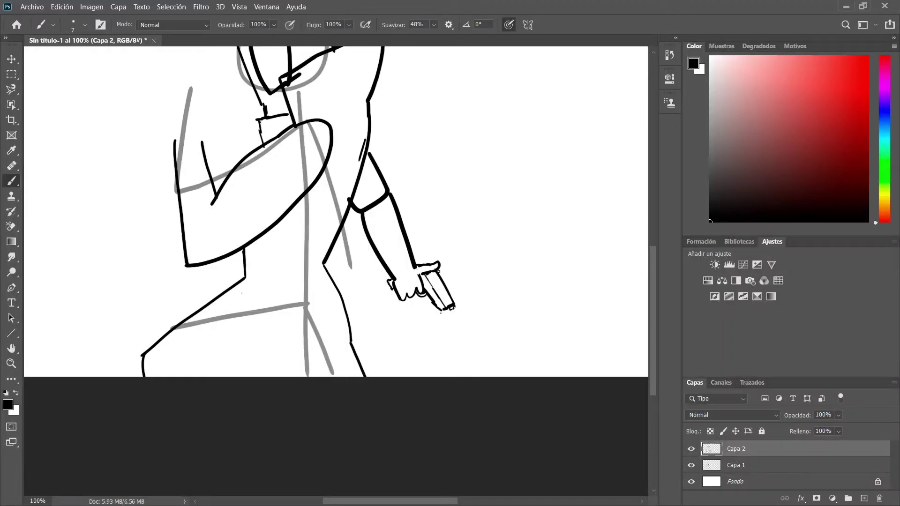
pyautogui.moveTo(265, 335); pyautogui.dragTo(284, 376)
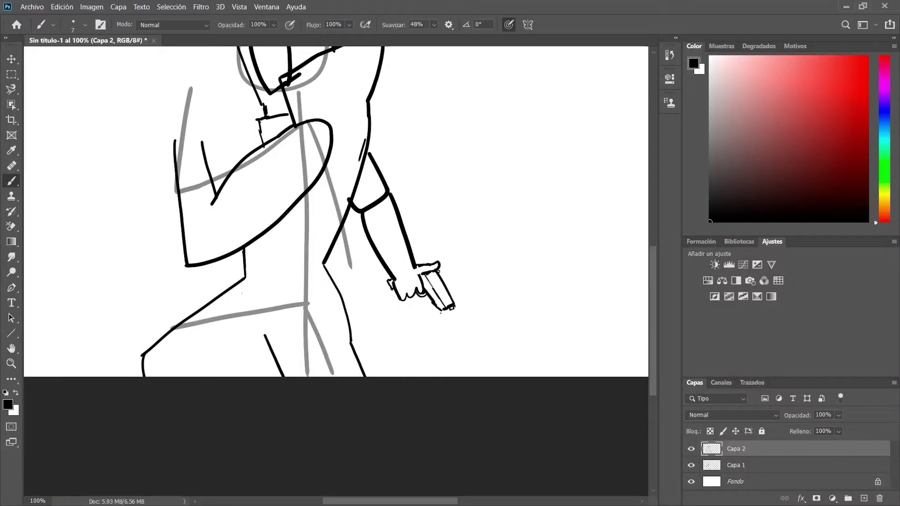
pyautogui.hotkey('ctrl', 'z')
pyautogui.moveTo(276, 310)
pyautogui.mouseDown()
pyautogui.moveTo(312, 376)
pyautogui.moveTo(240, 345)
pyautogui.moveTo(207, 364)
pyautogui.moveTo(253, 346)
pyautogui.moveTo(200, 370)
pyautogui.moveTo(313, 376)
pyautogui.mouseUp()
pyautogui.hotkey('ctrl', 'z')
pyautogui.hotkey('ctrl', 'z')
pyautogui.hotkey('ctrl', 'z')
pyautogui.hotkey('ctrl', 'z')
pyautogui.hotkey('ctrl', 'shift', 'z')
pyautogui.hotkey('ctrl', 'z')
pyautogui.hotkey('ctrl', 'z')
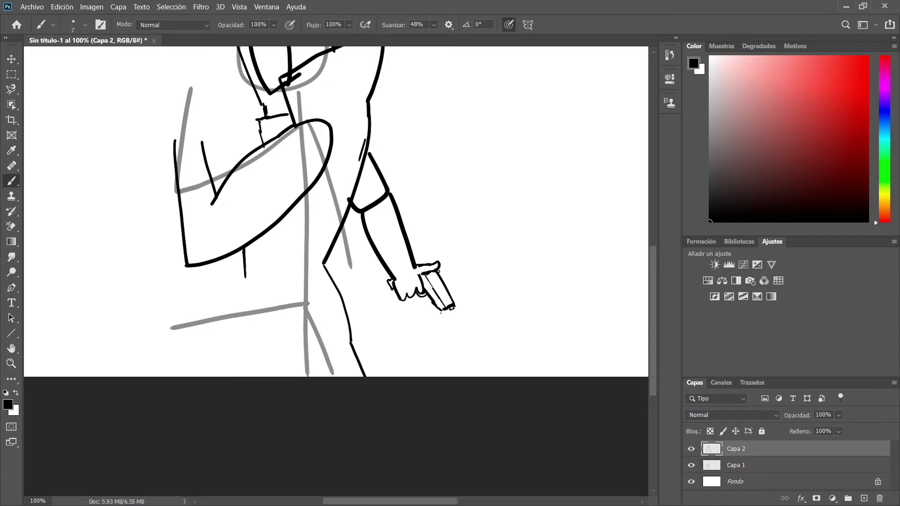
# Step: Try a longer waist line leading into a horizontal thigh with a rounded knee, then undo it
pyautogui.moveTo(245, 270)
pyautogui.mouseDown()
pyautogui.moveTo(258, 322)
pyautogui.moveTo(146, 319)
pyautogui.mouseUp()
pyautogui.moveTo(145, 316)
pyautogui.mouseDown()
pyautogui.moveTo(167, 377)
pyautogui.moveTo(132, 338)
pyautogui.moveTo(139, 377)
pyautogui.mouseUp()
pyautogui.hotkey('ctrl', 'z')
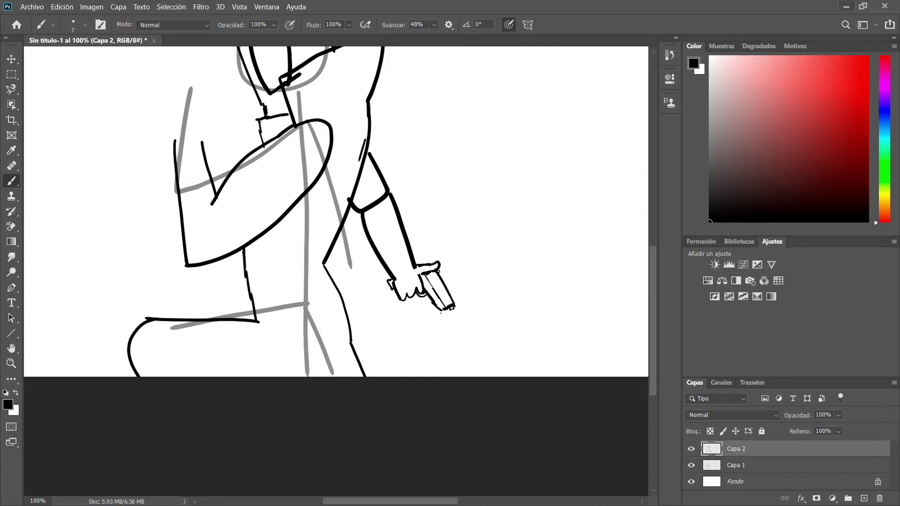
pyautogui.hotkey('ctrl', 'z')
pyautogui.hotkey('ctrl', 'z')
# Step: Try an upward-sloping thigh from a lower hip point, with inner leg and shin lines, then undo the strokes
pyautogui.moveTo(262, 338)
pyautogui.mouseDown()
pyautogui.moveTo(136, 287)
pyautogui.moveTo(148, 377)
pyautogui.mouseUp()
pyautogui.hotkey('ctrl', 'z')
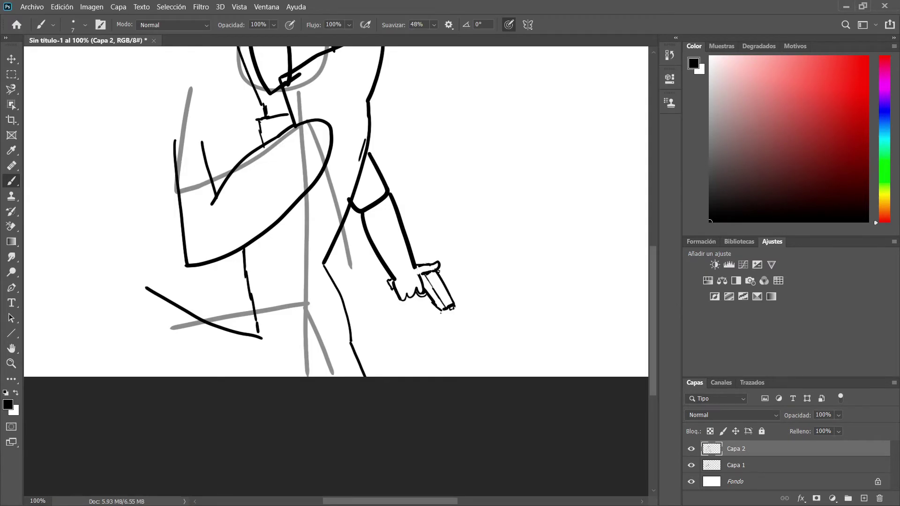
pyautogui.moveTo(284, 326); pyautogui.dragTo(299, 376)
pyautogui.hotkey('ctrl', 'z')
pyautogui.moveTo(179, 374)
pyautogui.mouseDown()
pyautogui.moveTo(119, 310)
pyautogui.moveTo(205, 376)
pyautogui.mouseUp()
pyautogui.hotkey('ctrl', 'z')
pyautogui.moveTo(135, 287); pyautogui.dragTo(111, 377)
pyautogui.hotkey('ctrl', 'z')
pyautogui.hotkey('ctrl', 'z')
pyautogui.hotkey('ctrl', 'z')
# Step: Try another thigh and knee contour from the hip together with a crotch line, then undo them
pyautogui.moveTo(256, 320)
pyautogui.mouseDown()
pyautogui.moveTo(138, 293)
pyautogui.moveTo(115, 313)
pyautogui.moveTo(126, 377)
pyautogui.mouseUp()
pyautogui.moveTo(307, 322); pyautogui.dragTo(278, 376)
pyautogui.hotkey('ctrl', 'z')
pyautogui.hotkey('ctrl', 'z')
pyautogui.hotkey('ctrl', 'z')
pyautogui.hotkey('ctrl', 'z')
# Step: Extend the torso's front line to the hip and sketch a raised thigh from it, trying out inner leg lines
pyautogui.moveTo(251, 291)
pyautogui.mouseDown()
pyautogui.moveTo(254, 317)
pyautogui.moveTo(132, 368)
pyautogui.moveTo(138, 376)
pyautogui.moveTo(254, 325)
pyautogui.moveTo(152, 298)
pyautogui.moveTo(149, 376)
pyautogui.mouseUp()
pyautogui.hotkey('ctrl', 'z')
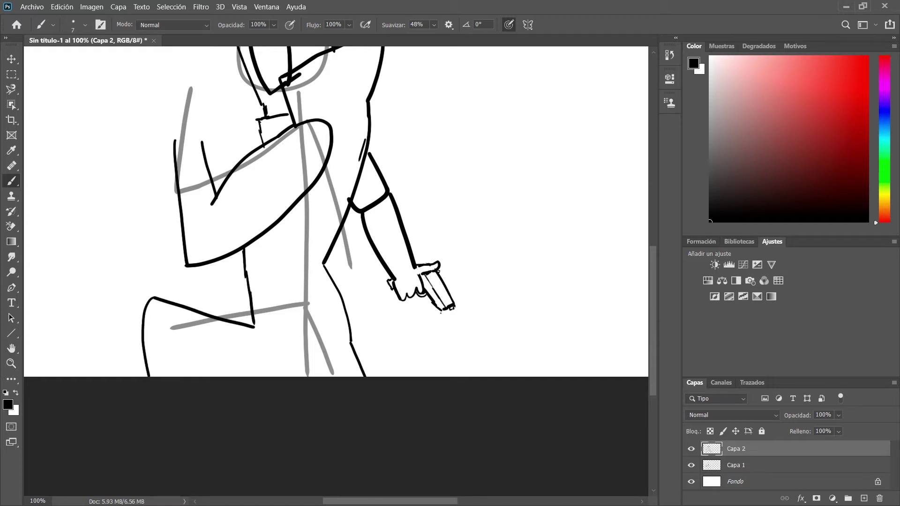
pyautogui.moveTo(277, 323); pyautogui.dragTo(290, 375)
pyautogui.moveTo(290, 322); pyautogui.dragTo(319, 377)
pyautogui.hotkey('ctrl', 'z')
pyautogui.moveTo(295, 348); pyautogui.dragTo(283, 369)
pyautogui.moveTo(288, 350); pyautogui.dragTo(300, 376)
pyautogui.hotkey('ctrl', 'z')
pyautogui.hotkey('ctrl', 'z')
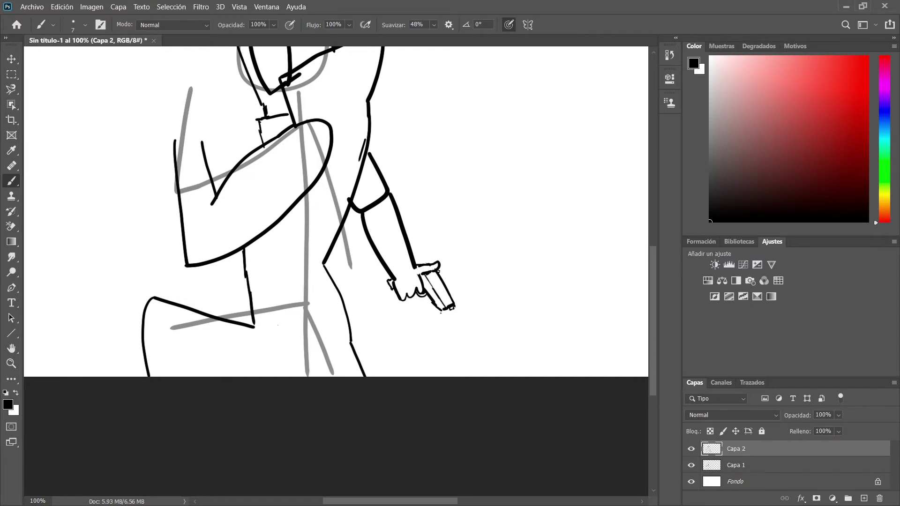
pyautogui.hotkey('ctrl', 'z')
# Step: Paint over the raised thigh and the stroke below the back hip in white, then restore black as the foreground colour
pyautogui.moveTo(151, 293); pyautogui.dragTo(210, 323)
pyautogui.keyDown('alt'); pyautogui.click(174, 291); pyautogui.keyUp('alt')
pyautogui.moveTo(167, 300); pyautogui.dragTo(254, 326)
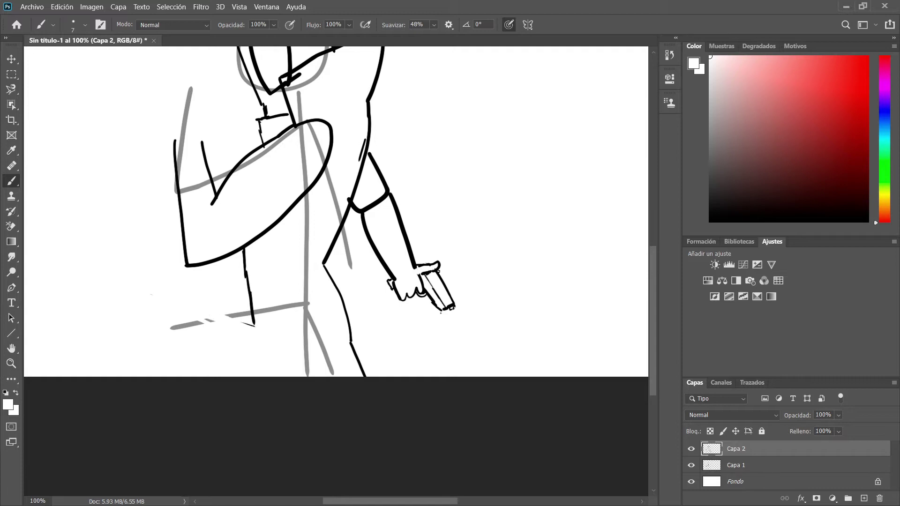
pyautogui.moveTo(354, 350); pyautogui.dragTo(364, 375)
pyautogui.press('d')
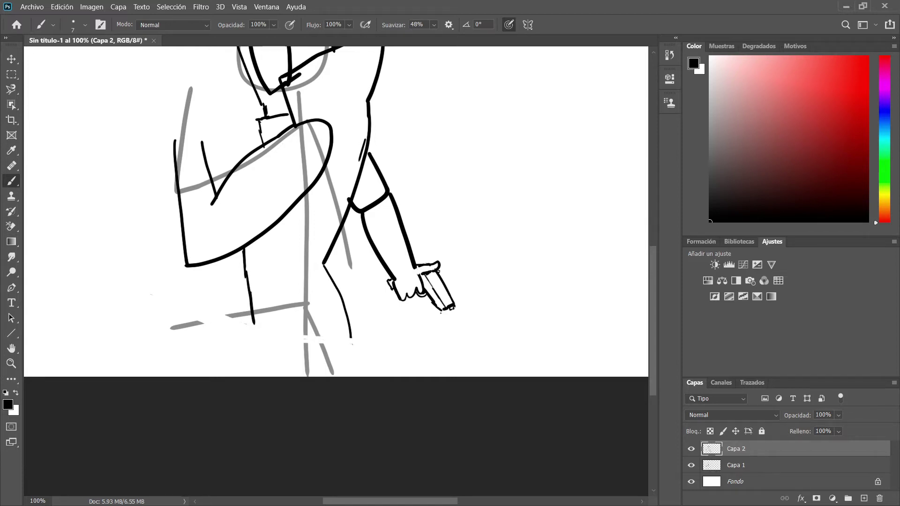
# Step: Paint out the old lines between the neck and the raised arm's shoulder with sampled white
pyautogui.scroll(5, 336, 271)
pyautogui.scroll(-1, 336, 271)
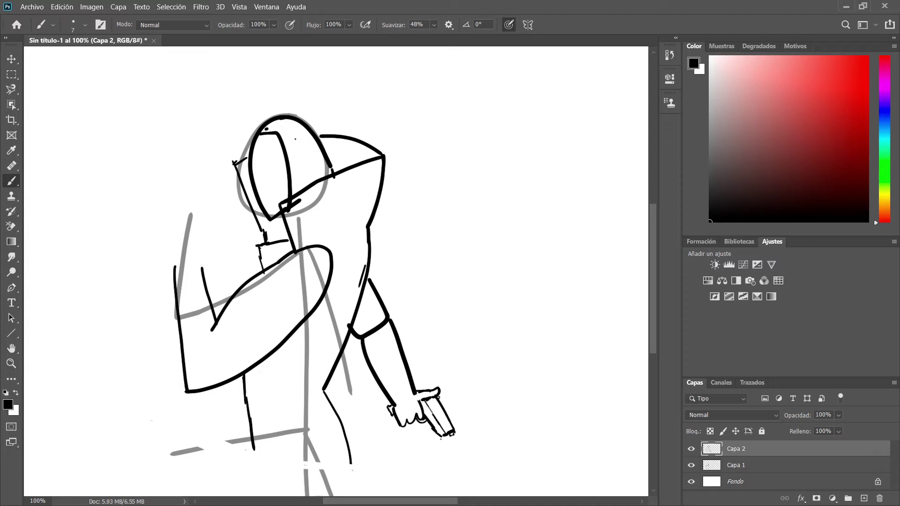
pyautogui.hotkey('ctrl', 'z')
pyautogui.keyDown('alt'); pyautogui.click(277, 290); pyautogui.keyUp('alt')
pyautogui.moveTo(279, 260)
pyautogui.mouseDown()
pyautogui.moveTo(294, 254)
pyautogui.moveTo(260, 280)
pyautogui.mouseUp()
# Step: Redraw the head outline in black as a larger curve from the jaw over the crown to the nape
pyautogui.click(716, 212)
pyautogui.moveTo(282, 215)
pyautogui.mouseDown()
pyautogui.moveTo(288, 249)
pyautogui.moveTo(263, 221)
pyautogui.moveTo(301, 116)
pyautogui.moveTo(343, 167)
pyautogui.mouseUp()
pyautogui.hotkey('ctrl', 'z')
pyautogui.moveTo(253, 221)
pyautogui.mouseDown()
pyautogui.moveTo(237, 161)
pyautogui.moveTo(268, 113)
pyautogui.moveTo(297, 119)
pyautogui.moveTo(336, 168)
pyautogui.mouseUp()
# Step: Paint out the old face contours inside the new head outline in white
pyautogui.press('x')
pyautogui.moveTo(253, 149)
pyautogui.mouseDown()
pyautogui.moveTo(254, 213)
pyautogui.moveTo(238, 163)
pyautogui.moveTo(253, 214)
pyautogui.mouseUp()
pyautogui.moveTo(243, 155)
pyautogui.mouseDown()
pyautogui.moveTo(281, 114)
pyautogui.moveTo(250, 177)
pyautogui.moveTo(271, 217)
pyautogui.mouseUp()
pyautogui.moveTo(273, 133); pyautogui.dragTo(289, 177)
# Step: Draw the face's slanted upper edge and its side line down to the jaw in black
pyautogui.press('x')
pyautogui.moveTo(236, 162); pyautogui.dragTo(278, 133)
pyautogui.moveTo(278, 134); pyautogui.dragTo(293, 194)
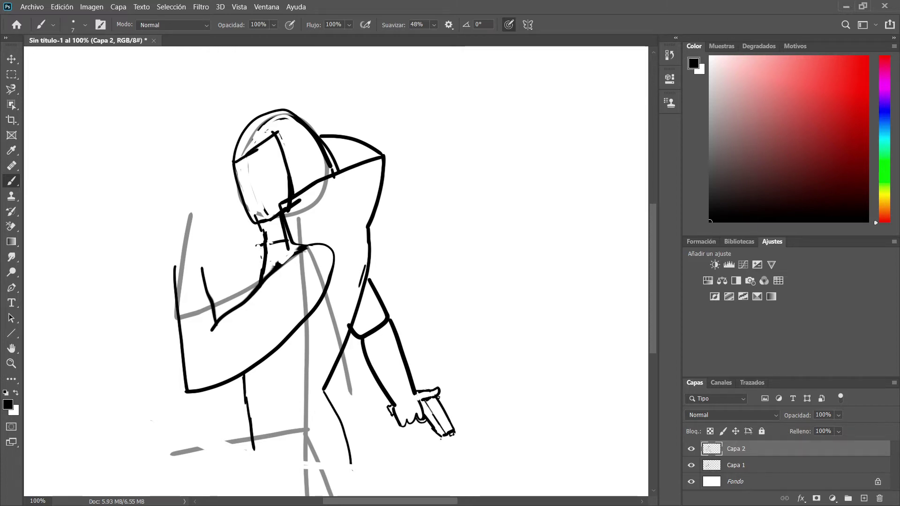
# Step: Thicken the torso's front waist line and replace its back line with a new contour from the underarm to the hip
pyautogui.moveTo(245, 374); pyautogui.dragTo(249, 460)
pyautogui.moveTo(337, 354); pyautogui.dragTo(346, 436)
pyautogui.hotkey('ctrl', 'z')
pyautogui.press('x')
pyautogui.moveTo(328, 394)
pyautogui.mouseDown()
pyautogui.moveTo(352, 464)
pyautogui.moveTo(342, 353)
pyautogui.mouseUp()
pyautogui.moveTo(347, 435); pyautogui.dragTo(347, 446)
pyautogui.press('x')
pyautogui.moveTo(341, 345); pyautogui.dragTo(332, 371)
pyautogui.moveTo(351, 328)
pyautogui.mouseDown()
pyautogui.moveTo(344, 398)
pyautogui.moveTo(356, 467)
pyautogui.mouseUp()
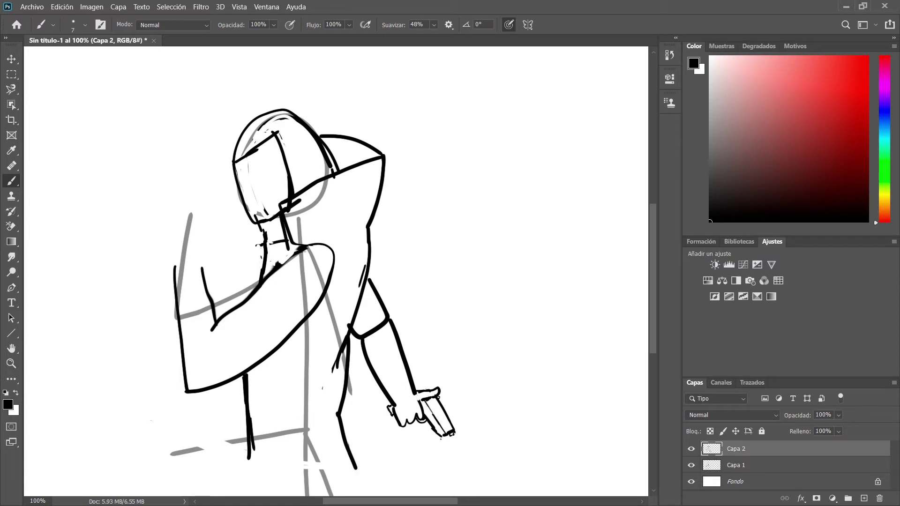
# Step: Clean the stray marks around the face and neck in white, then thicken the back of the neck in black
pyautogui.press('x')
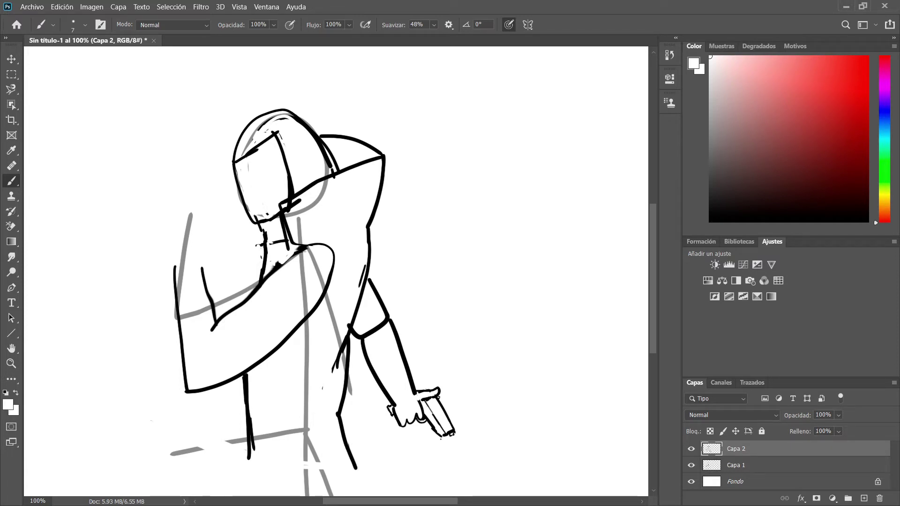
pyautogui.click(691, 465)
pyautogui.click(692, 466)
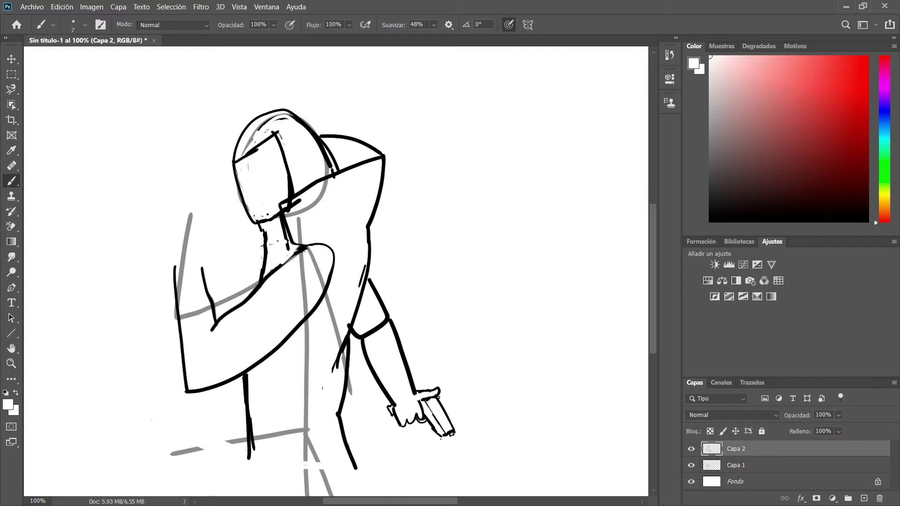
pyautogui.press('x')
pyautogui.moveTo(266, 266)
pyautogui.mouseDown()
pyautogui.moveTo(282, 232)
pyautogui.moveTo(278, 216)
pyautogui.mouseUp()
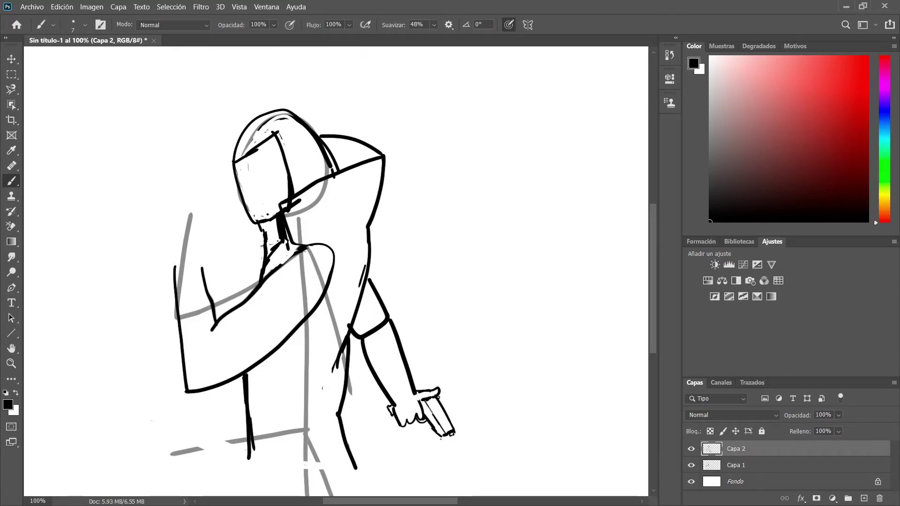
# Step: Try to sketch a hand above the raised forearm with the Brush tool at 200% zoom, then undo the strokes
pyautogui.press('z')
pyautogui.click(196, 310)
pyautogui.click(11, 212)
pyautogui.click(11, 181)
pyautogui.moveTo(85, 81)
pyautogui.mouseDown()
pyautogui.moveTo(124, 103)
pyautogui.moveTo(148, 102)
pyautogui.mouseUp()
pyautogui.moveTo(190, 87); pyautogui.dragTo(195, 106)
pyautogui.moveTo(221, 95); pyautogui.dragTo(238, 114)
pyautogui.moveTo(259, 116); pyautogui.dragTo(256, 129)
pyautogui.moveTo(283, 130); pyautogui.dragTo(278, 152)
pyautogui.moveTo(104, 152); pyautogui.dragTo(133, 174)
pyautogui.moveTo(133, 143); pyautogui.dragTo(115, 175)
pyautogui.moveTo(178, 143)
pyautogui.mouseDown()
pyautogui.moveTo(179, 179)
pyautogui.moveTo(170, 173)
pyautogui.mouseUp()
pyautogui.hotkey('ctrl', 'z')
pyautogui.hotkey('ctrl', 'z')
pyautogui.hotkey('ctrl', 'z')
pyautogui.hotkey('ctrl', 'z')
pyautogui.hotkey('ctrl', 'z')
pyautogui.hotkey('ctrl', 'z')
pyautogui.hotkey('ctrl', 'z')
pyautogui.hotkey('ctrl', 'z')
pyautogui.hotkey('ctrl', 'z')
pyautogui.hotkey('ctrl', 'z')
pyautogui.hotkey('ctrl', 'z')
# Step: Draw the raised hand's extended index finger and outstretched thumb above the forearm, undoing unsatisfactory strokes
pyautogui.moveTo(155, 218)
pyautogui.mouseDown()
pyautogui.moveTo(142, 170)
pyautogui.moveTo(165, 185)
pyautogui.moveTo(204, 146)
pyautogui.moveTo(207, 188)
pyautogui.moveTo(238, 156)
pyautogui.moveTo(244, 171)
pyautogui.mouseUp()
pyautogui.hotkey('ctrl', 'z')
pyautogui.hotkey('ctrl', 'z')
pyautogui.hotkey('ctrl', 'z')
pyautogui.hotkey('ctrl', 'z')
pyautogui.moveTo(184, 181)
pyautogui.mouseDown()
pyautogui.moveTo(187, 132)
pyautogui.moveTo(220, 154)
pyautogui.moveTo(202, 124)
pyautogui.moveTo(206, 157)
pyautogui.moveTo(186, 125)
pyautogui.moveTo(177, 181)
pyautogui.moveTo(182, 154)
pyautogui.moveTo(209, 178)
pyautogui.moveTo(224, 166)
pyautogui.moveTo(208, 189)
pyautogui.moveTo(257, 162)
pyautogui.moveTo(225, 180)
pyautogui.mouseUp()
pyautogui.hotkey('ctrl', 'z')
pyautogui.hotkey('ctrl', 'z')
pyautogui.hotkey('ctrl', 'z')
pyautogui.hotkey('ctrl', 'z')
pyautogui.hotkey('ctrl', 'z')
pyautogui.moveTo(260, 164); pyautogui.dragTo(258, 174)
pyautogui.hotkey('ctrl', 'z')
pyautogui.hotkey('ctrl', 'z')
pyautogui.hotkey('ctrl', 'z')
pyautogui.hotkey('ctrl', 'z')
pyautogui.moveTo(209, 229)
pyautogui.mouseDown()
pyautogui.moveTo(251, 189)
pyautogui.moveTo(167, 190)
pyautogui.moveTo(150, 227)
pyautogui.mouseUp()
pyautogui.hotkey('ctrl', 'z')
pyautogui.hotkey('ctrl', 'z')
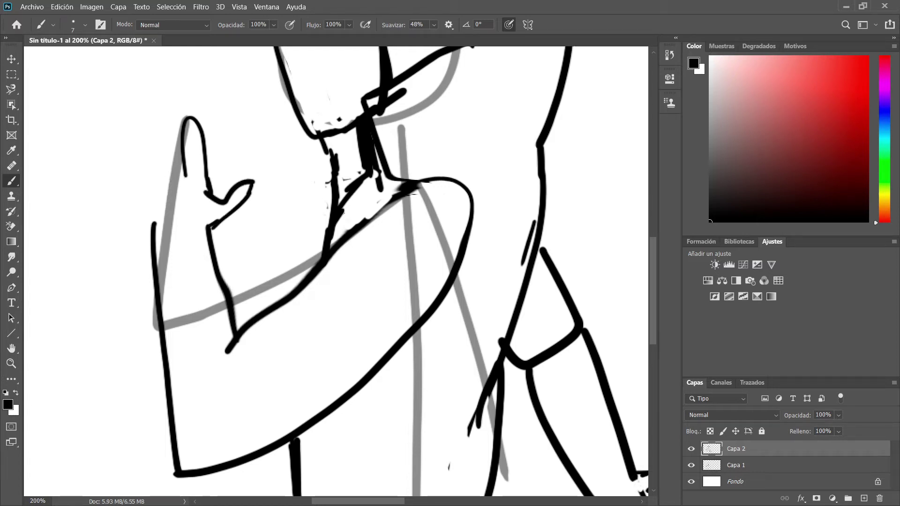
# Step: Draw the curled fingers beside the index finger and thicken the wrist below the thumb
pyautogui.moveTo(185, 175); pyautogui.dragTo(187, 197)
pyautogui.moveTo(183, 176); pyautogui.dragTo(171, 208)
pyautogui.moveTo(169, 180)
pyautogui.mouseDown()
pyautogui.moveTo(150, 197)
pyautogui.moveTo(152, 229)
pyautogui.mouseUp()
pyautogui.hotkey('ctrl', 'z')
pyautogui.hotkey('ctrl', 'z')
pyautogui.moveTo(183, 176)
pyautogui.mouseDown()
pyautogui.moveTo(173, 210)
pyautogui.moveTo(150, 212)
pyautogui.moveTo(155, 235)
pyautogui.mouseUp()
pyautogui.moveTo(216, 224); pyautogui.dragTo(212, 242)
# Step: Replace the raised arm's upper contour with a cleaner line from the inner elbow to the neck and darken the neck's front line
pyautogui.moveTo(224, 296)
pyautogui.mouseDown()
pyautogui.moveTo(237, 360)
pyautogui.moveTo(274, 304)
pyautogui.moveTo(380, 214)
pyautogui.mouseUp()
pyautogui.press('x')
pyautogui.moveTo(338, 247)
pyautogui.mouseDown()
pyautogui.moveTo(406, 189)
pyautogui.moveTo(378, 215)
pyautogui.mouseUp()
pyautogui.press('x')
pyautogui.moveTo(237, 361); pyautogui.dragTo(439, 194)
pyautogui.hotkey('ctrl', 'z')
pyautogui.moveTo(346, 251)
pyautogui.mouseDown()
pyautogui.moveTo(419, 183)
pyautogui.moveTo(249, 356)
pyautogui.mouseUp()
pyautogui.hotkey('ctrl', 'z')
pyautogui.moveTo(422, 183)
pyautogui.mouseDown()
pyautogui.moveTo(241, 361)
pyautogui.moveTo(242, 375)
pyautogui.moveTo(248, 356)
pyautogui.moveTo(415, 184)
pyautogui.mouseUp()
pyautogui.hotkey('ctrl', 'z')
pyautogui.moveTo(325, 256); pyautogui.dragTo(323, 268)
pyautogui.moveTo(370, 177); pyautogui.dragTo(337, 225)
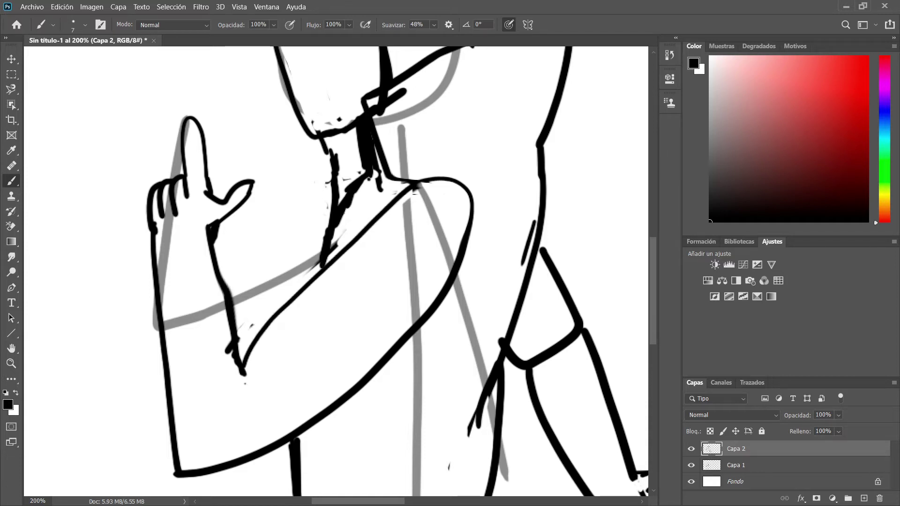
# Step: Draw a cuff line across the raised forearm near the elbow and hide the Capa 1 sketch layer
pyautogui.scroll(-4, 336, 271)
pyautogui.scroll(3, 337, 271)
pyautogui.moveTo(231, 291); pyautogui.dragTo(168, 303)
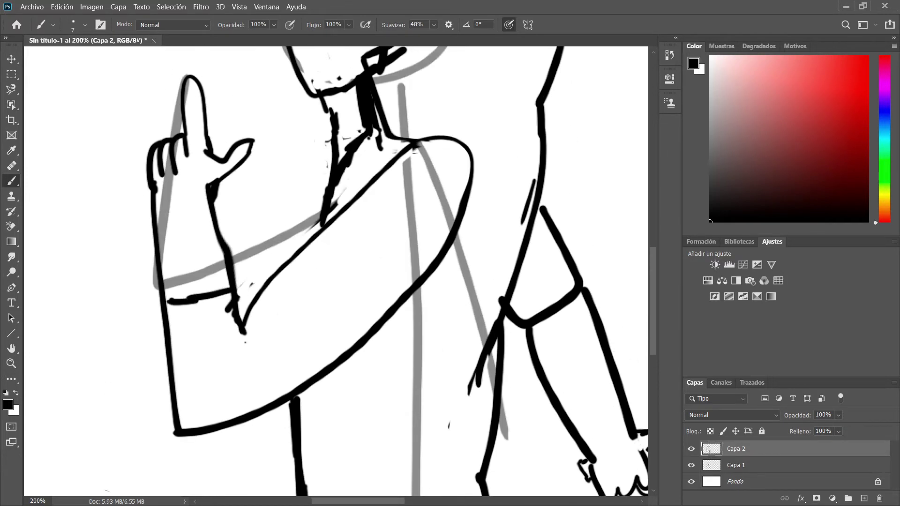
pyautogui.click(692, 466)
pyautogui.press('z')
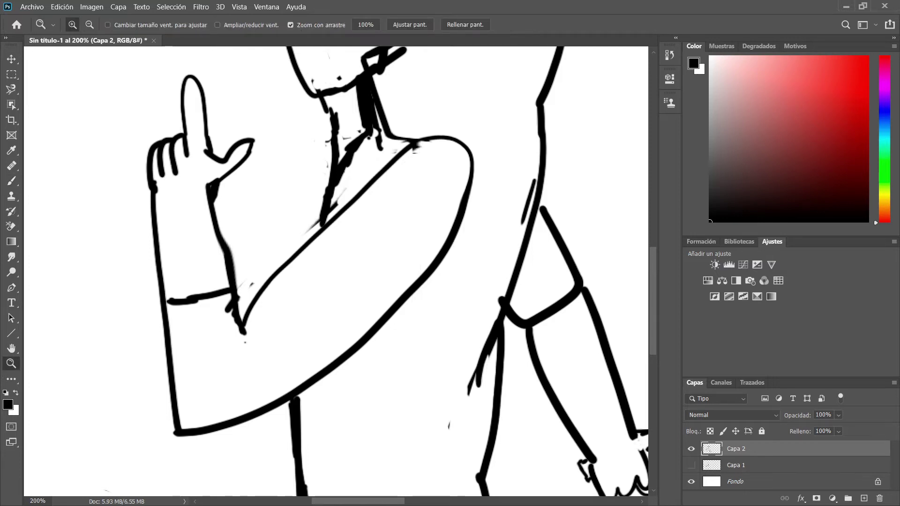
# Step: Add a new layer above the outline and set its blend mode to Multiplicar
pyautogui.keyDown('alt'); pyautogui.click(381, 331); pyautogui.keyUp('alt')
pyautogui.keyDown('alt'); pyautogui.click(381, 331); pyautogui.keyUp('alt')
pyautogui.click(864, 498)
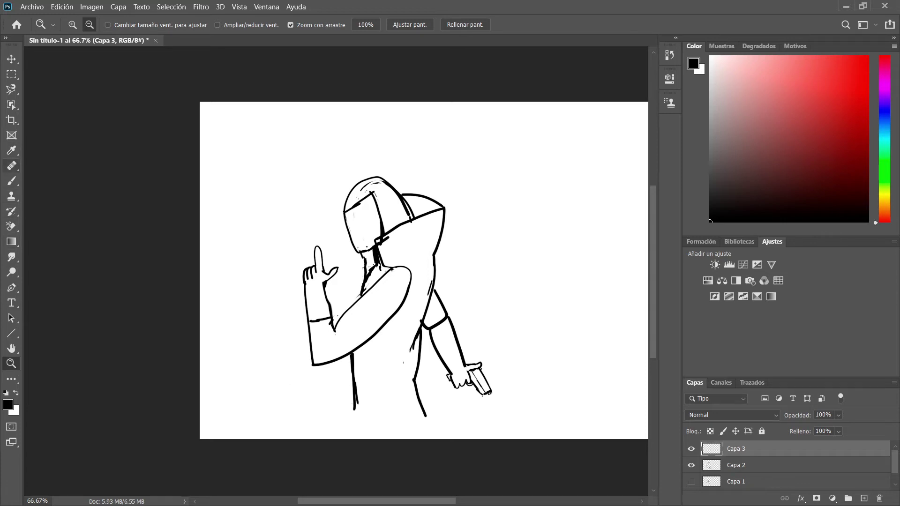
pyautogui.click(12, 181)
pyautogui.click(748, 416)
# Step: Choose a light pink paint colour, testing shades with strokes on the torso and undoing them
pyautogui.click(708, 186)
pyautogui.click(867, 56)
pyautogui.moveTo(416, 228); pyautogui.dragTo(417, 306)
pyautogui.hotkey('ctrl', 'z')
pyautogui.click(885, 64)
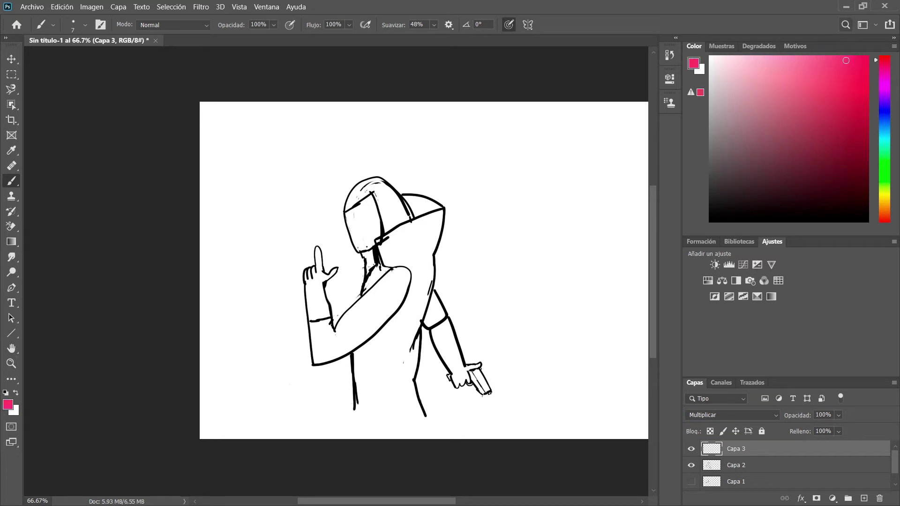
pyautogui.click(837, 79)
pyautogui.moveTo(837, 78)
pyautogui.mouseDown()
pyautogui.moveTo(820, 61)
pyautogui.moveTo(834, 62)
pyautogui.mouseUp()
pyautogui.moveTo(419, 228); pyautogui.dragTo(415, 280)
pyautogui.hotkey('ctrl', 'z')
pyautogui.moveTo(759, 67); pyautogui.dragTo(787, 56)
pyautogui.moveTo(426, 236); pyautogui.dragTo(420, 276)
pyautogui.hotkey('ctrl', 'z')
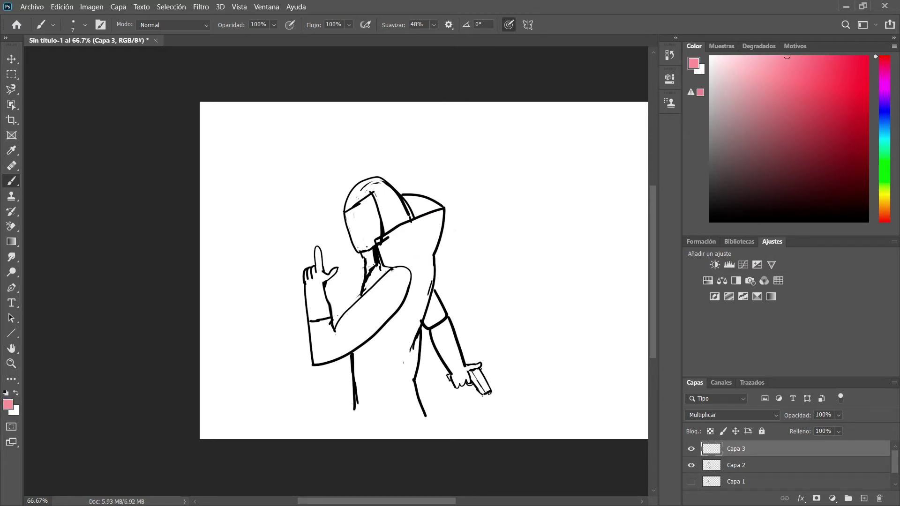
pyautogui.hotkey('ctrl', 'z')
# Step: Paint the torso, collar and both sleeves light pink with a 48-pixel brush
pyautogui.moveTo(421, 235); pyautogui.dragTo(416, 290)
pyautogui.moveTo(409, 243); pyautogui.dragTo(412, 252)
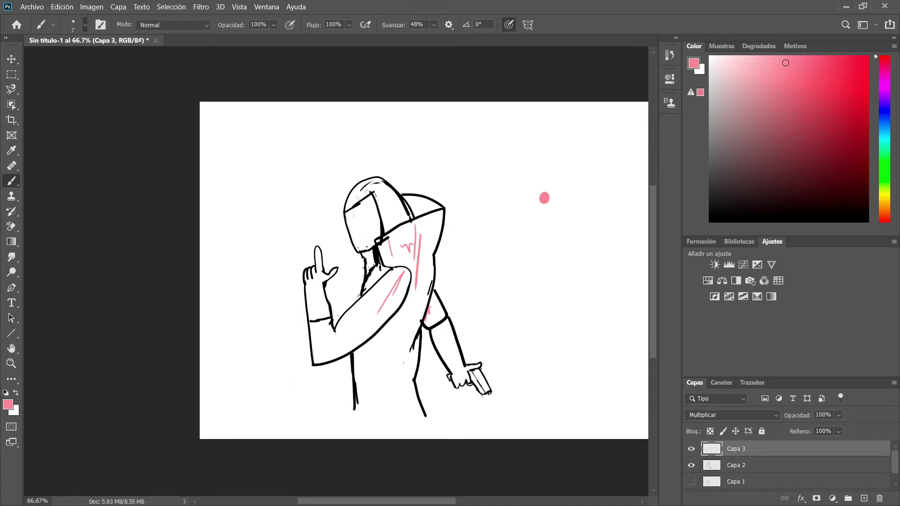
pyautogui.moveTo(409, 250)
pyautogui.mouseDown()
pyautogui.moveTo(396, 285)
pyautogui.moveTo(391, 247)
pyautogui.moveTo(416, 225)
pyautogui.moveTo(421, 250)
pyautogui.moveTo(405, 238)
pyautogui.moveTo(390, 264)
pyautogui.moveTo(371, 387)
pyautogui.moveTo(434, 301)
pyautogui.moveTo(425, 256)
pyautogui.moveTo(388, 369)
pyautogui.moveTo(379, 278)
pyautogui.moveTo(368, 309)
pyautogui.moveTo(336, 337)
pyautogui.moveTo(366, 337)
pyautogui.moveTo(310, 335)
pyautogui.moveTo(361, 375)
pyautogui.moveTo(364, 408)
pyautogui.mouseUp()
pyautogui.moveTo(370, 408); pyautogui.dragTo(398, 349)
pyautogui.moveTo(410, 312)
pyautogui.mouseDown()
pyautogui.moveTo(413, 356)
pyautogui.moveTo(398, 394)
pyautogui.mouseUp()
pyautogui.moveTo(403, 396); pyautogui.dragTo(389, 408)
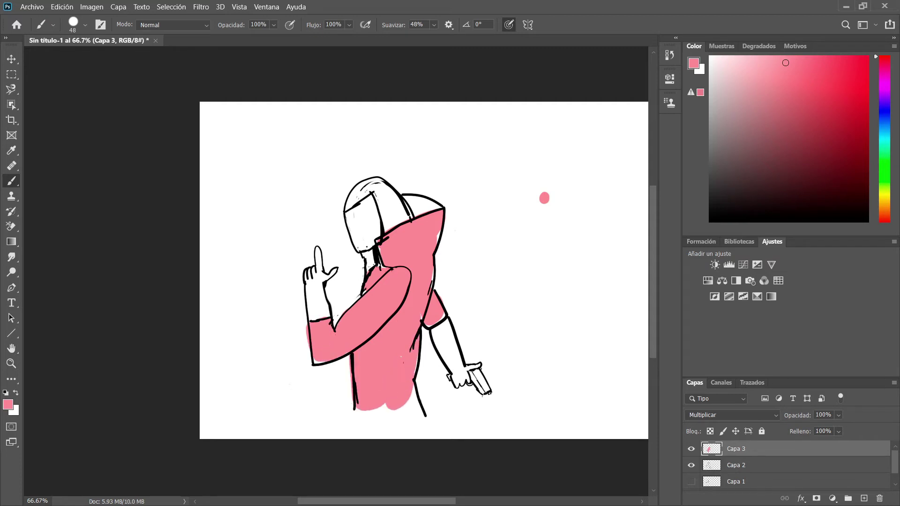
# Step: Fill the remaining gaps along the back edge and paint the hood around the face light pink
pyautogui.moveTo(439, 234); pyautogui.dragTo(432, 285)
pyautogui.hotkey('ctrl', 'z')
pyautogui.moveTo(438, 229); pyautogui.dragTo(436, 235)
pyautogui.moveTo(352, 203)
pyautogui.mouseDown()
pyautogui.moveTo(388, 197)
pyautogui.moveTo(398, 218)
pyautogui.moveTo(347, 200)
pyautogui.moveTo(390, 224)
pyautogui.mouseUp()
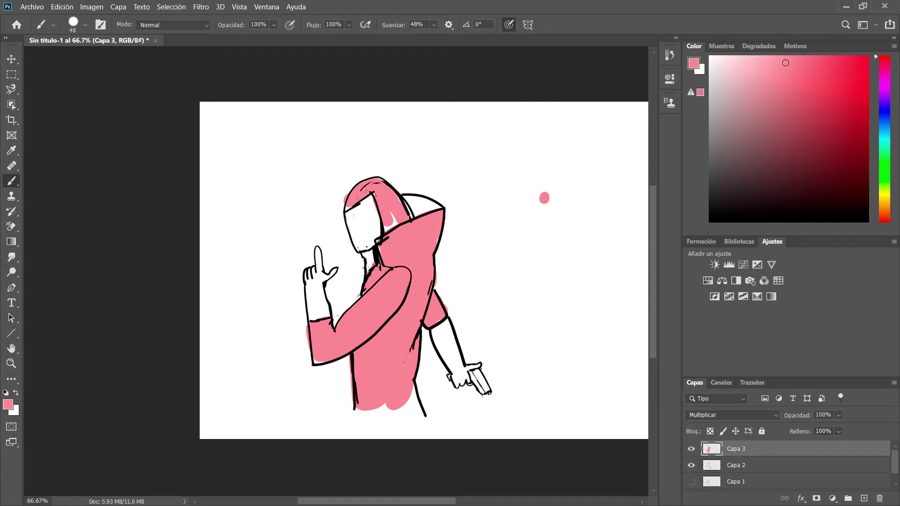
pyautogui.press('d')
pyautogui.hotkey('ctrl', 'shift', 'alt', 'n')
pyautogui.press('x')
pyautogui.press('x')
pyautogui.click(416, 204)
pyautogui.moveTo(839, 415)
pyautogui.mouseDown()
pyautogui.moveTo(807, 424)
pyautogui.moveTo(842, 423)
pyautogui.mouseUp()
pyautogui.click(880, 498)
# Step: Sample the sleeve's pink and extend the fill along the torso's lower edge with the brush
pyautogui.click(11, 363)
pyautogui.click(73, 25)
pyautogui.click(435, 267)
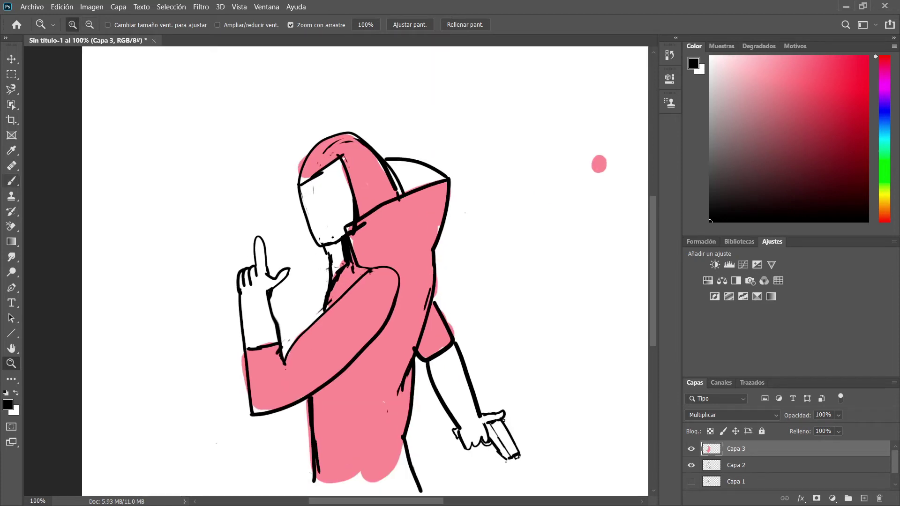
pyautogui.click(11, 151)
pyautogui.click(300, 384)
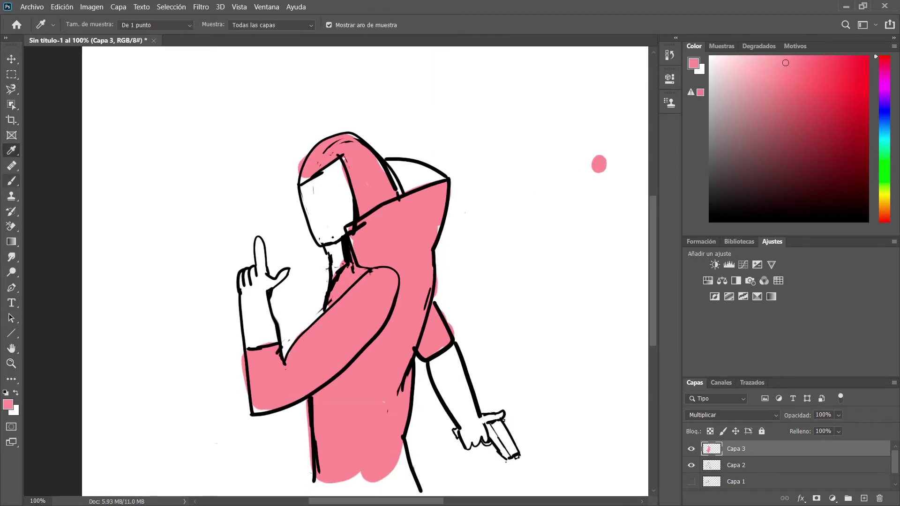
pyautogui.click(11, 181)
pyautogui.click(334, 481)
pyautogui.moveTo(334, 482); pyautogui.dragTo(398, 457)
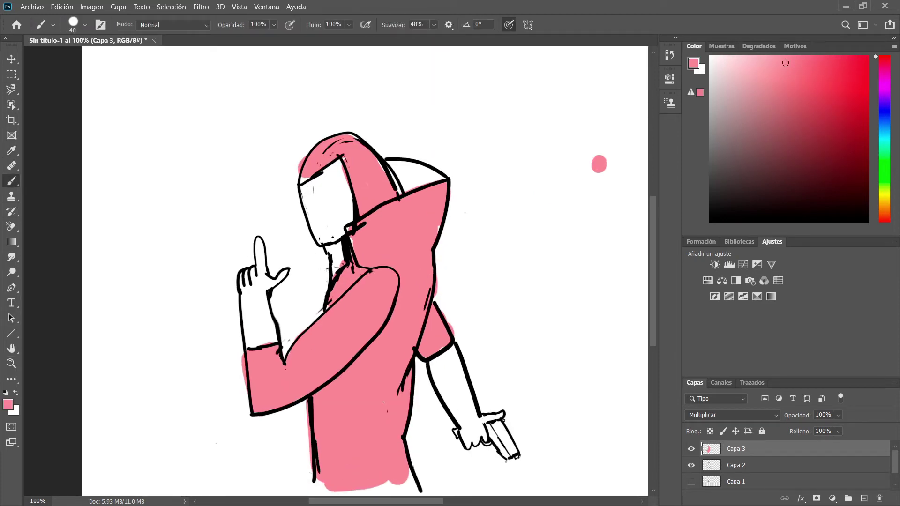
# Step: Choose a darker pink, try hard-edged shading on the neckline and raised sleeve, and undo those strokes
pyautogui.moveTo(785, 63); pyautogui.dragTo(815, 67)
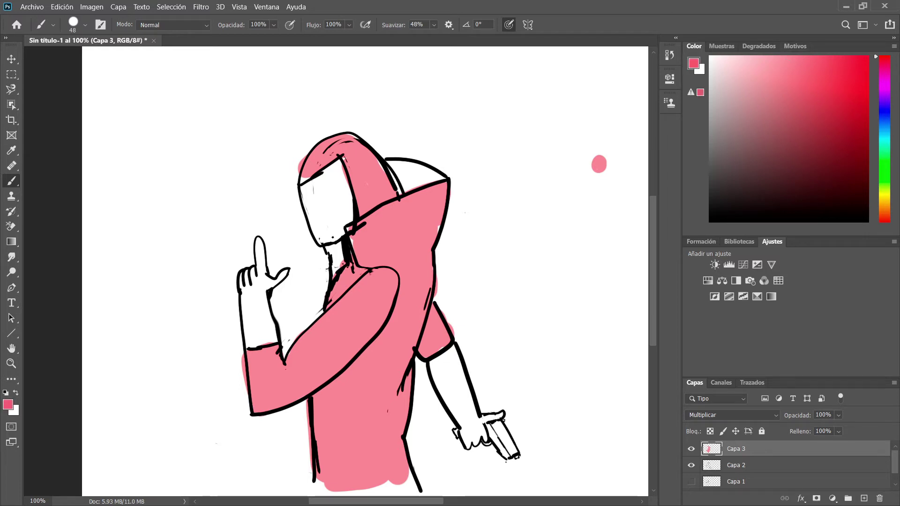
pyautogui.moveTo(354, 267)
pyautogui.mouseDown()
pyautogui.moveTo(336, 293)
pyautogui.moveTo(365, 265)
pyautogui.mouseUp()
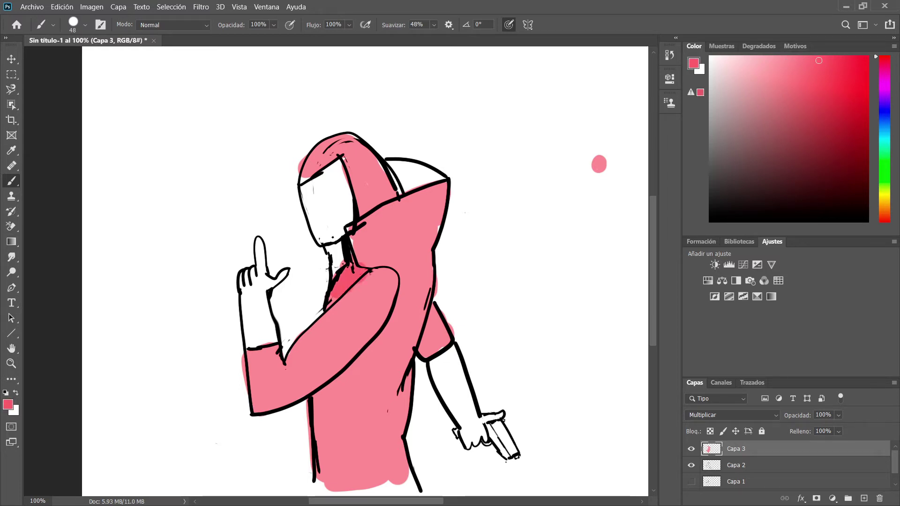
pyautogui.moveTo(257, 356)
pyautogui.mouseDown()
pyautogui.moveTo(258, 394)
pyautogui.moveTo(272, 361)
pyautogui.mouseUp()
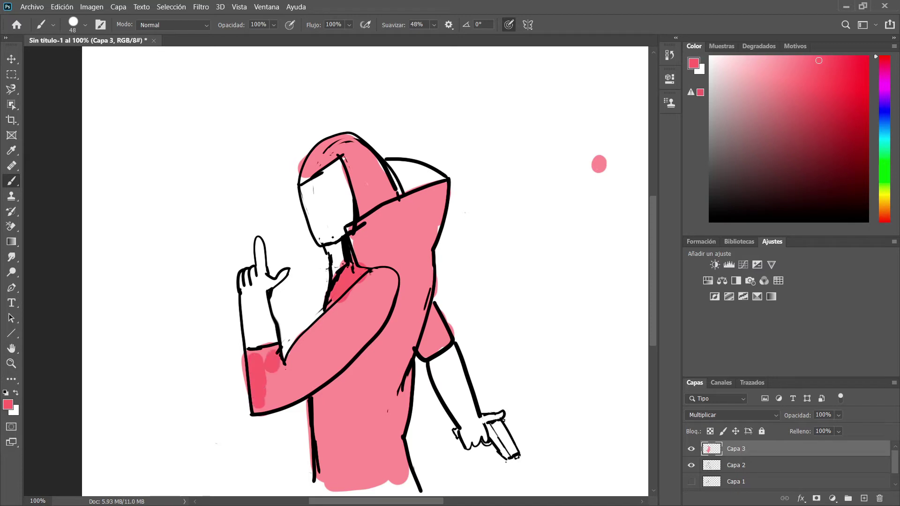
pyautogui.hotkey('ctrl', 'z')
pyautogui.hotkey('ctrl', 'z')
pyautogui.hotkey('ctrl', 'z')
pyautogui.hotkey('ctrl', 'z')
# Step: Try shading the raised sleeve below the cuff with the Smudge tool and a textured 60-pixel brush
pyautogui.click(11, 257)
pyautogui.moveTo(270, 359)
pyautogui.mouseDown()
pyautogui.moveTo(292, 404)
pyautogui.moveTo(286, 354)
pyautogui.mouseUp()
pyautogui.hotkey('ctrl', 'z')
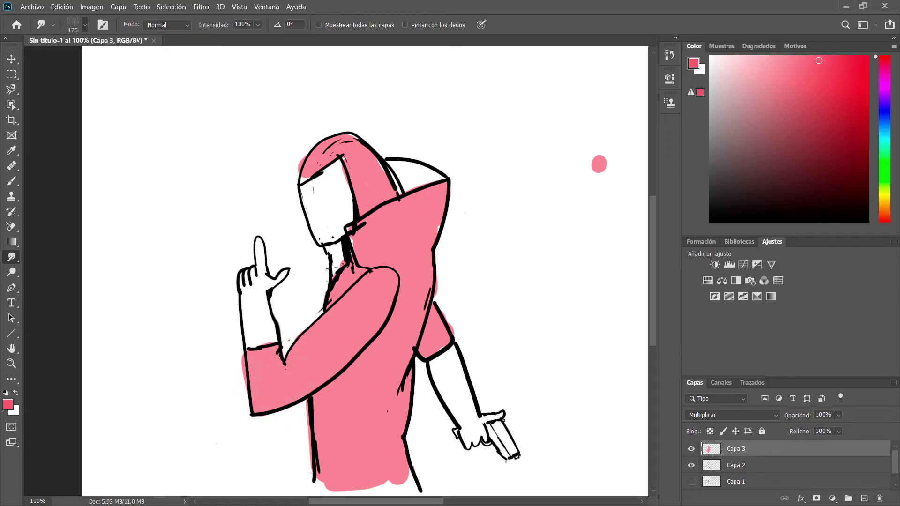
pyautogui.press('b')
pyautogui.moveTo(263, 364)
pyautogui.mouseDown()
pyautogui.moveTo(281, 371)
pyautogui.moveTo(262, 398)
pyautogui.moveTo(284, 390)
pyautogui.mouseUp()
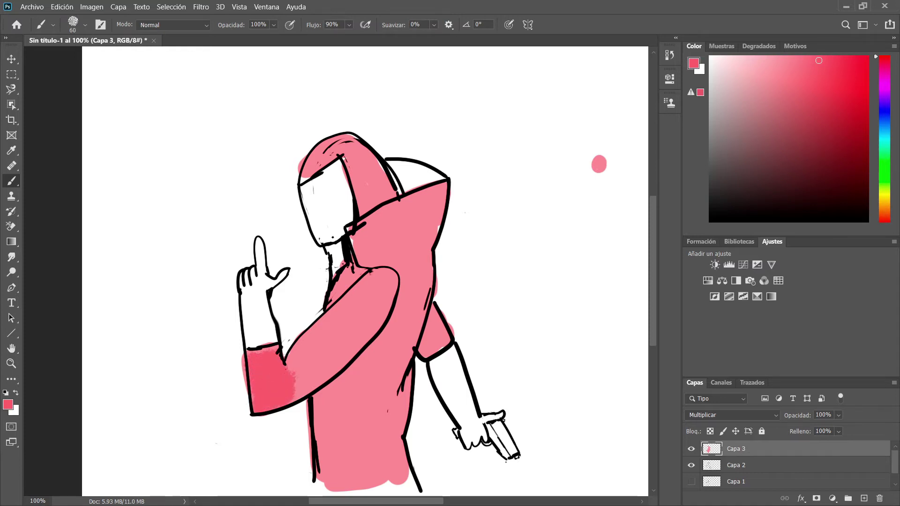
pyautogui.hotkey('ctrl', 'z')
pyautogui.hotkey('ctrl', 'z')
pyautogui.moveTo(259, 358); pyautogui.dragTo(258, 384)
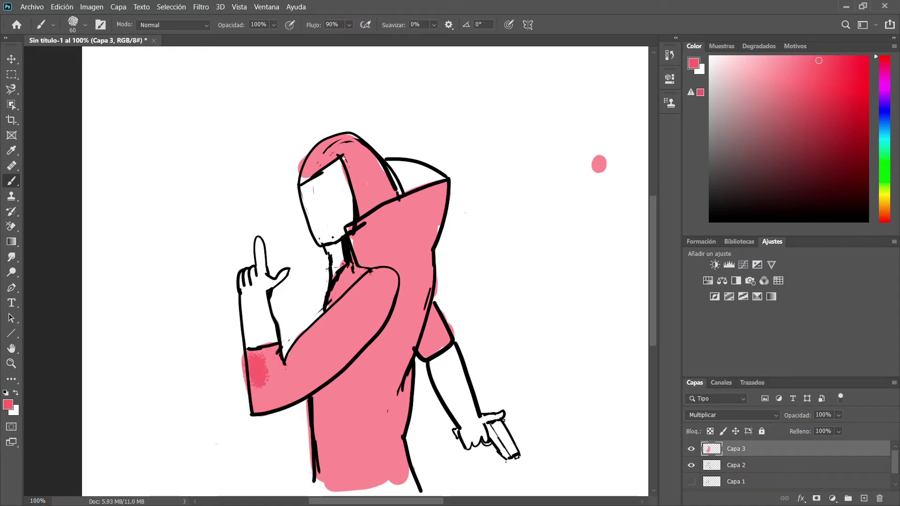
pyautogui.hotkey('ctrl', 'z')
pyautogui.hotkey('ctrl', 'z')
pyautogui.hotkey('ctrl', 'shift', 'z')
pyautogui.press('g')
pyautogui.press('b')
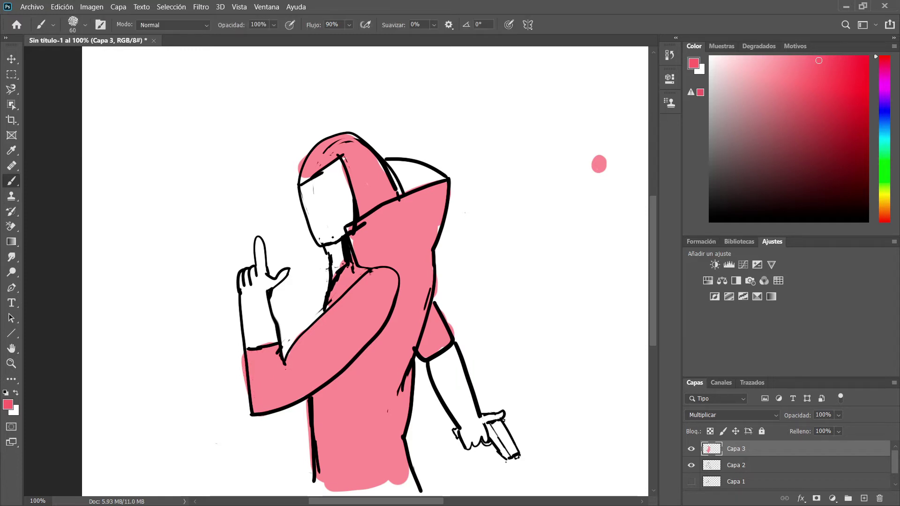
# Step: Shade the sleeves, the torso's front edge, the collar and the hood's front darker pink with a soft brush
pyautogui.hotkey('shift', '[')
pyautogui.hotkey('shift', '[')
pyautogui.hotkey('shift', '[')
pyautogui.hotkey('shift', '[')
pyautogui.moveTo(258, 358)
pyautogui.mouseDown()
pyautogui.moveTo(260, 411)
pyautogui.moveTo(304, 400)
pyautogui.mouseUp()
pyautogui.moveTo(321, 403); pyautogui.dragTo(325, 480)
pyautogui.moveTo(423, 357); pyautogui.dragTo(429, 345)
pyautogui.moveTo(363, 220)
pyautogui.mouseDown()
pyautogui.moveTo(355, 263)
pyautogui.moveTo(375, 265)
pyautogui.mouseUp()
pyautogui.moveTo(326, 389); pyautogui.dragTo(328, 492)
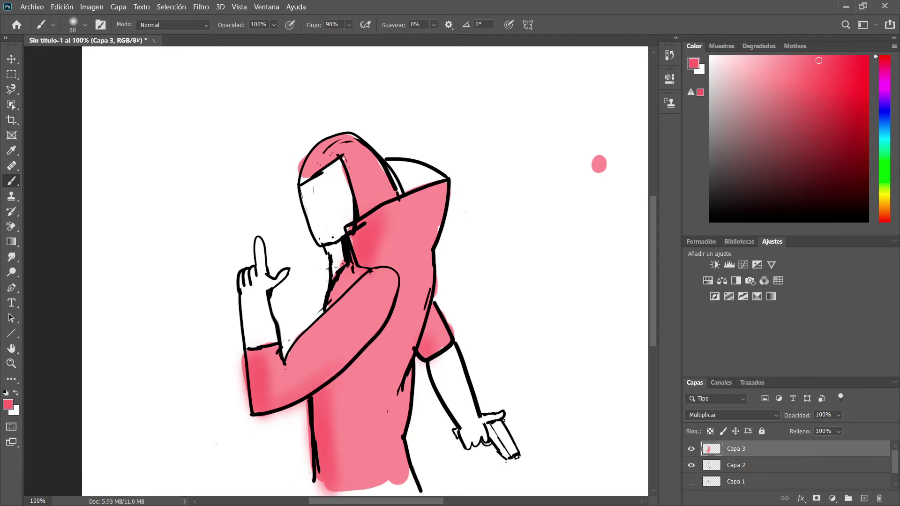
pyautogui.moveTo(310, 186)
pyautogui.mouseDown()
pyautogui.moveTo(297, 175)
pyautogui.moveTo(304, 154)
pyautogui.mouseUp()
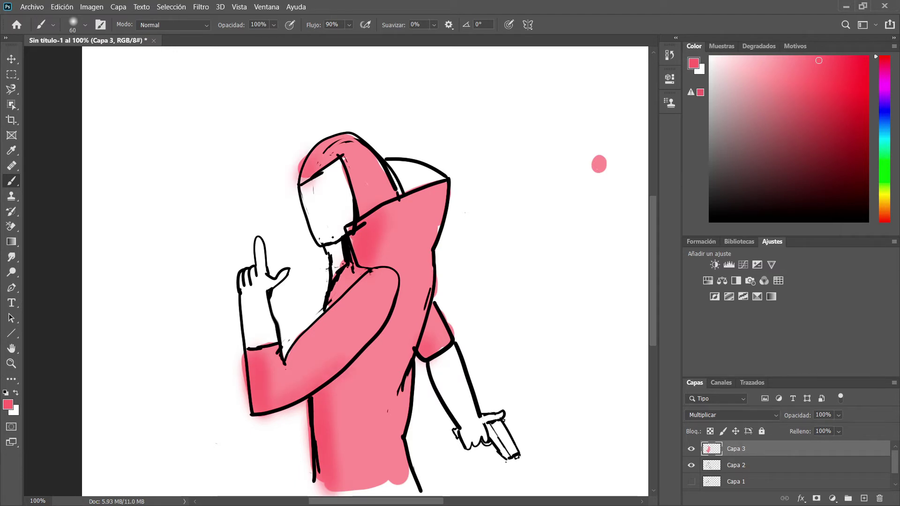
# Step: Blend a lighter pink along the collar's back edge, the torso and the top of the hood
pyautogui.click(770, 56)
pyautogui.moveTo(442, 194); pyautogui.dragTo(436, 334)
pyautogui.moveTo(398, 426); pyautogui.dragTo(416, 282)
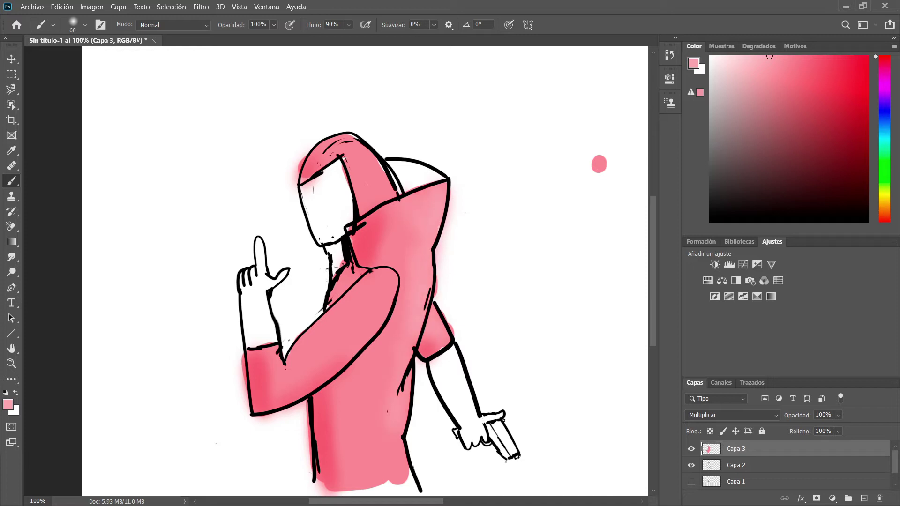
pyautogui.moveTo(370, 143); pyautogui.dragTo(330, 125)
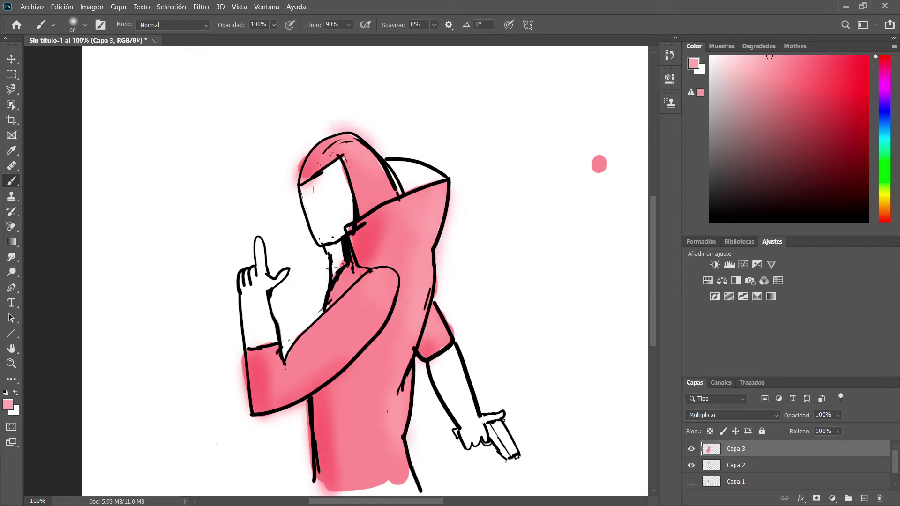
# Step: Paint the face dark grey with soft strokes, replacing the first shading attempt
pyautogui.press('d')
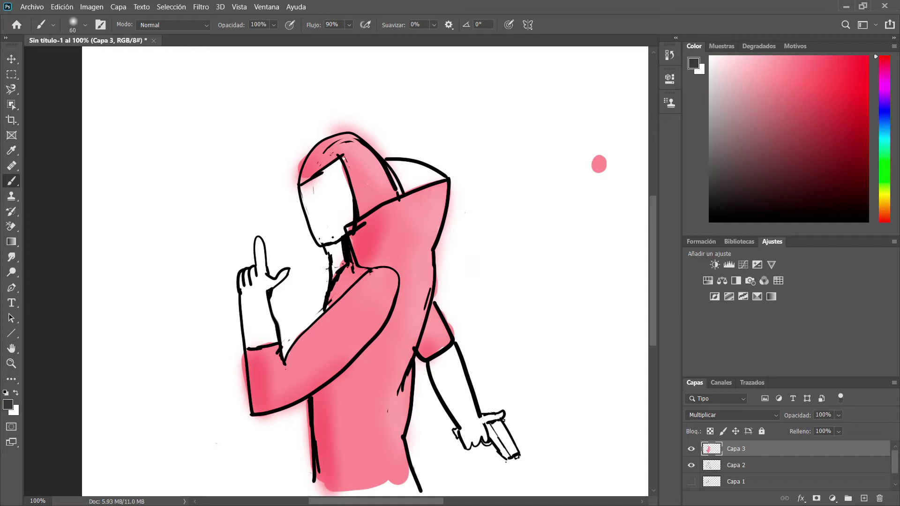
pyautogui.moveTo(317, 191)
pyautogui.mouseDown()
pyautogui.moveTo(323, 228)
pyautogui.moveTo(336, 206)
pyautogui.moveTo(338, 225)
pyautogui.mouseUp()
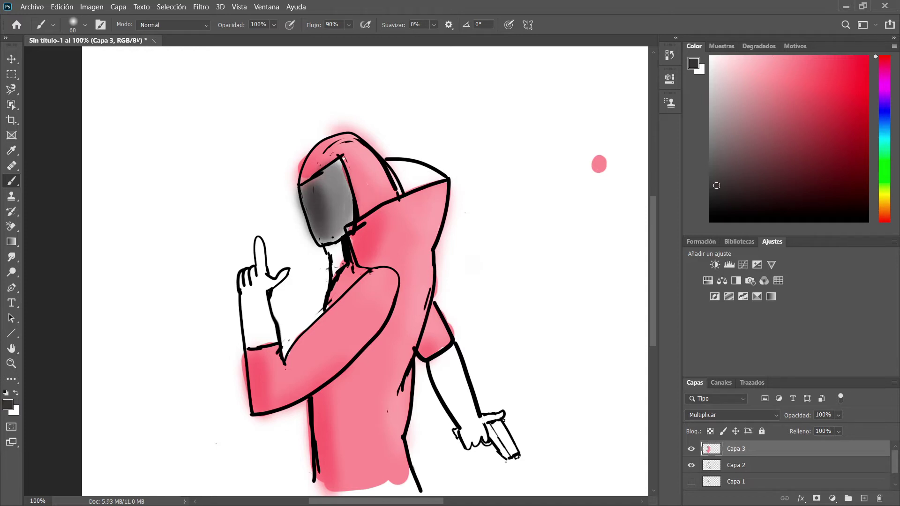
pyautogui.hotkey('ctrl', 'z')
pyautogui.hotkey('ctrl', 'z')
pyautogui.moveTo(338, 176)
pyautogui.mouseDown()
pyautogui.moveTo(340, 202)
pyautogui.moveTo(322, 218)
pyautogui.moveTo(332, 226)
pyautogui.moveTo(342, 216)
pyautogui.moveTo(328, 173)
pyautogui.moveTo(310, 206)
pyautogui.moveTo(323, 182)
pyautogui.moveTo(326, 208)
pyautogui.mouseUp()
pyautogui.moveTo(333, 178)
pyautogui.mouseDown()
pyautogui.moveTo(312, 221)
pyautogui.moveTo(324, 237)
pyautogui.moveTo(338, 169)
pyautogui.moveTo(329, 225)
pyautogui.moveTo(316, 227)
pyautogui.mouseUp()
# Step: Adjust the dark grey and shade the face and neck, undoing excess strokes toward the chest
pyautogui.click(714, 82)
pyautogui.moveTo(711, 181); pyautogui.dragTo(712, 189)
pyautogui.moveTo(324, 180); pyautogui.dragTo(337, 265)
pyautogui.moveTo(347, 269)
pyautogui.mouseDown()
pyautogui.moveTo(342, 282)
pyautogui.moveTo(353, 277)
pyautogui.moveTo(330, 297)
pyautogui.mouseUp()
pyautogui.hotkey('ctrl', 'z')
pyautogui.hotkey('ctrl', 'z')
pyautogui.click(710, 221)
pyautogui.hotkey('ctrl', 'z')
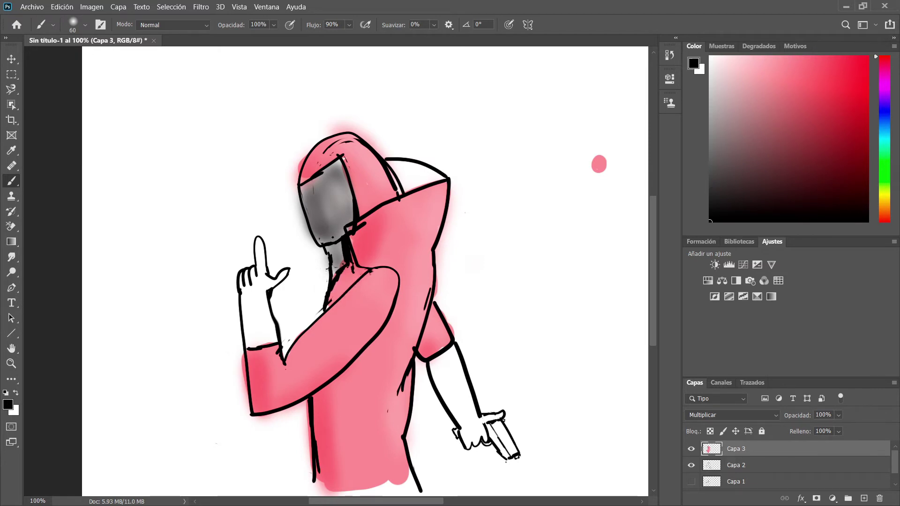
# Step: Shade the collar's inner opening behind the head dark grey, undoing the black trial strokes
pyautogui.moveTo(399, 164); pyautogui.dragTo(423, 179)
pyautogui.moveTo(433, 172); pyautogui.dragTo(412, 186)
pyautogui.hotkey('ctrl', 'z')
pyautogui.hotkey('ctrl', 'z')
pyautogui.click(712, 191)
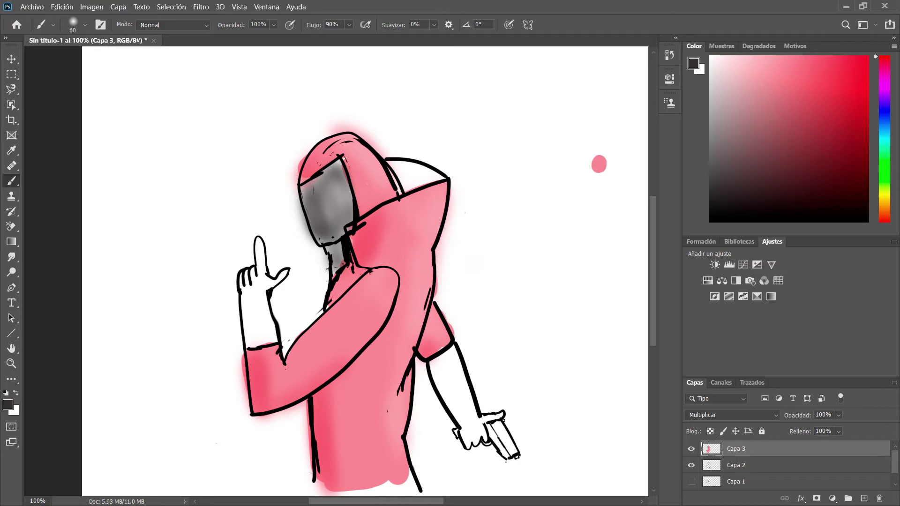
pyautogui.moveTo(392, 157)
pyautogui.mouseDown()
pyautogui.moveTo(419, 183)
pyautogui.moveTo(440, 166)
pyautogui.moveTo(415, 188)
pyautogui.mouseUp()
# Step: Create another layer in Multiplicar mode and dab a dark grey spot inside the collar opening
pyautogui.click(864, 498)
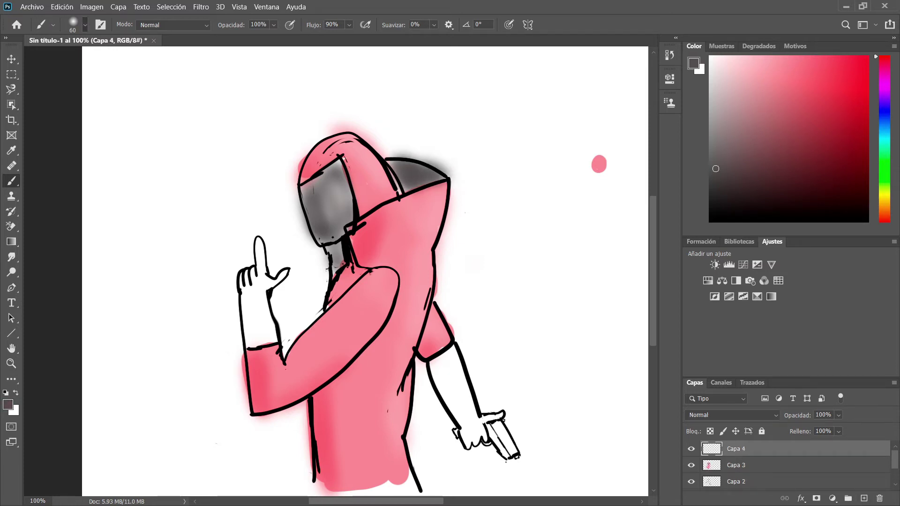
pyautogui.moveTo(258, 285); pyautogui.dragTo(259, 307)
pyautogui.hotkey('ctrl', 'z')
pyautogui.click(723, 185)
pyautogui.click(733, 416)
pyautogui.click(703, 154)
pyautogui.moveTo(265, 262); pyautogui.dragTo(255, 324)
pyautogui.hotkey('ctrl', 'z')
pyautogui.moveTo(399, 164); pyautogui.dragTo(405, 180)
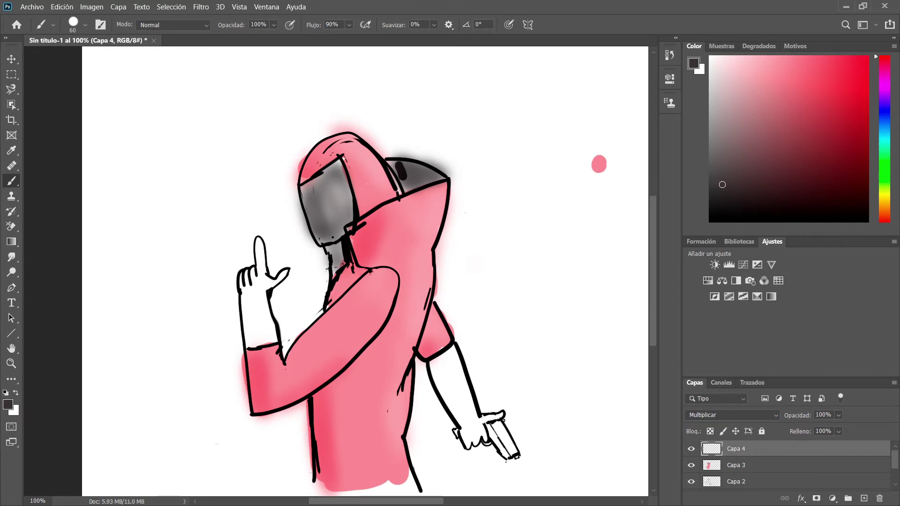
# Step: Paint the raised hand and forearm dark grey as a glove, redoing unsatisfactory strokes
pyautogui.moveTo(258, 276)
pyautogui.mouseDown()
pyautogui.moveTo(253, 331)
pyautogui.moveTo(269, 287)
pyautogui.moveTo(258, 240)
pyautogui.moveTo(280, 276)
pyautogui.moveTo(285, 270)
pyautogui.mouseUp()
pyautogui.hotkey('ctrl', 'z')
pyautogui.moveTo(245, 274); pyautogui.dragTo(248, 310)
pyautogui.hotkey('ctrl', 'z')
pyautogui.moveTo(248, 272)
pyautogui.mouseDown()
pyautogui.moveTo(262, 286)
pyautogui.moveTo(255, 346)
pyautogui.moveTo(270, 307)
pyautogui.mouseUp()
# Step: Paint the lowered forearm and hand dark grey and reduce the glove layer's opacity
pyautogui.moveTo(438, 359)
pyautogui.mouseDown()
pyautogui.moveTo(459, 417)
pyautogui.moveTo(443, 375)
pyautogui.moveTo(468, 399)
pyautogui.moveTo(470, 449)
pyautogui.mouseUp()
pyautogui.moveTo(487, 420); pyautogui.dragTo(500, 413)
pyautogui.moveTo(798, 416)
pyautogui.mouseDown()
pyautogui.moveTo(777, 415)
pyautogui.moveTo(791, 415)
pyautogui.mouseUp()
# Step: Paint the pistol black on a new layer and set that layer's opacity to 64%
pyautogui.click(864, 498)
pyautogui.moveTo(502, 424)
pyautogui.mouseDown()
pyautogui.moveTo(494, 448)
pyautogui.moveTo(513, 455)
pyautogui.moveTo(504, 447)
pyautogui.mouseUp()
pyautogui.hotkey('ctrl', 'z')
pyautogui.hotkey('ctrl', 'z')
pyautogui.hotkey('ctrl', 'z')
pyautogui.click(709, 222)
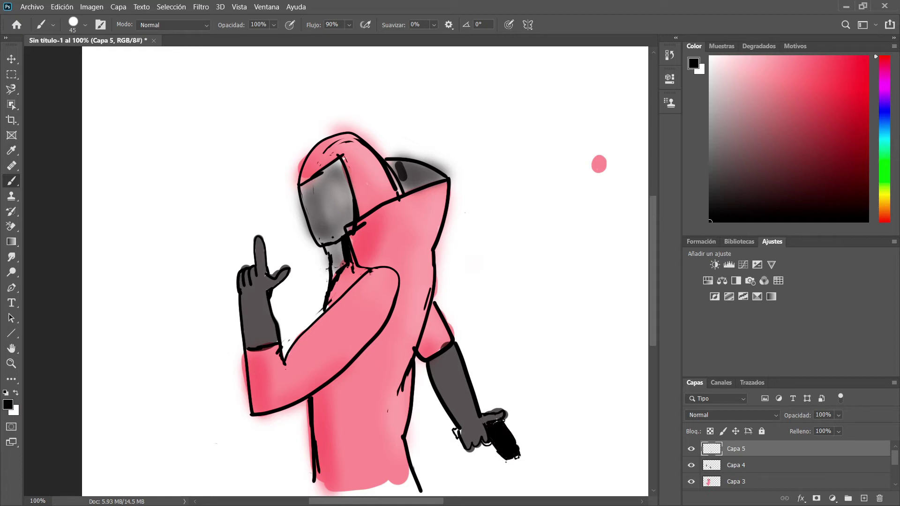
pyautogui.hotkey('ctrl', 'z')
pyautogui.click(487, 444)
pyautogui.click(839, 415)
pyautogui.moveTo(838, 425)
pyautogui.mouseDown()
pyautogui.moveTo(813, 425)
pyautogui.moveTo(822, 426)
pyautogui.mouseUp()
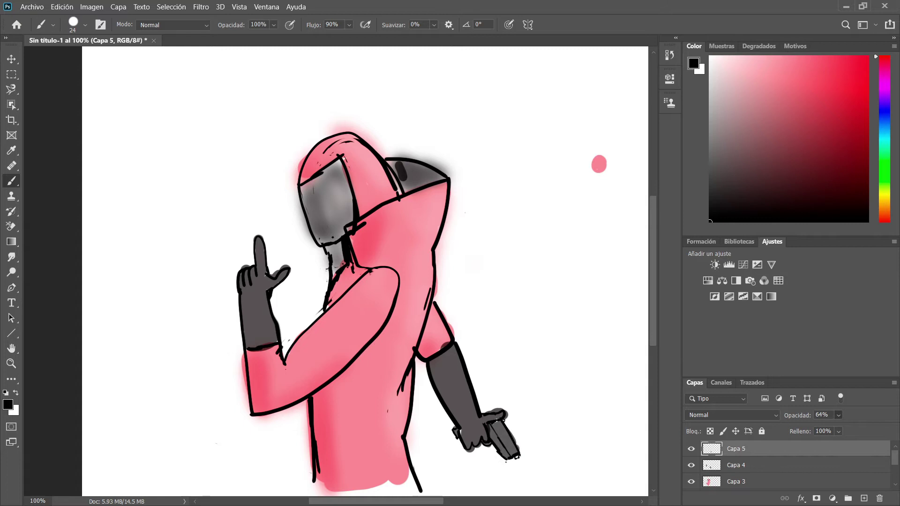
# Step: Try hand-lettering a large sideways "Sa" beside the raised arm
pyautogui.scroll(-3, 364, 267)
pyautogui.scroll(1, 365, 267)
pyautogui.moveTo(209, 379); pyautogui.dragTo(203, 443)
pyautogui.moveTo(255, 404); pyautogui.dragTo(278, 415)
pyautogui.hotkey('ctrl', 'z')
pyautogui.hotkey('ctrl', 'z')
pyautogui.moveTo(194, 345); pyautogui.dragTo(240, 411)
pyautogui.moveTo(199, 288); pyautogui.dragTo(228, 295)
# Step: Try adding more sideways letters upward beside the raised hand and the head
pyautogui.moveTo(189, 213)
pyautogui.mouseDown()
pyautogui.moveTo(211, 261)
pyautogui.moveTo(220, 180)
pyautogui.mouseUp()
pyautogui.hotkey('ctrl', 'z')
pyautogui.hotkey('ctrl', 'z')
pyautogui.moveTo(194, 247); pyautogui.dragTo(178, 265)
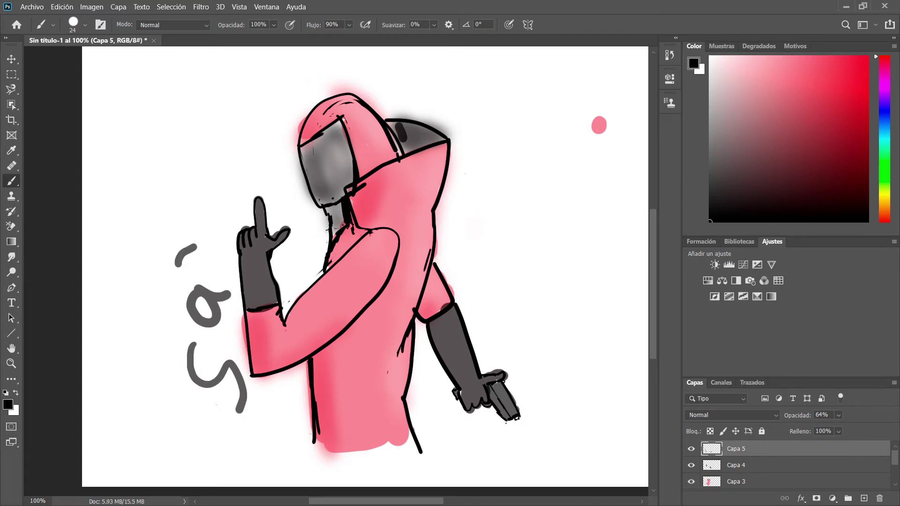
pyautogui.moveTo(223, 247); pyautogui.dragTo(216, 203)
pyautogui.moveTo(197, 141); pyautogui.dragTo(199, 182)
pyautogui.moveTo(237, 93); pyautogui.dragTo(228, 130)
pyautogui.moveTo(263, 82)
pyautogui.mouseDown()
pyautogui.moveTo(284, 91)
pyautogui.moveTo(277, 122)
pyautogui.mouseUp()
pyautogui.hotkey('ctrl', 'z')
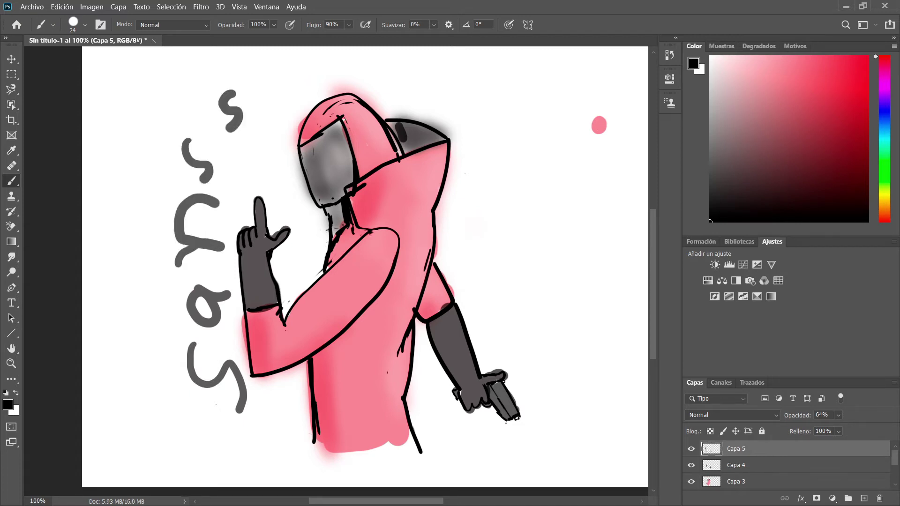
# Step: Undo all the hand-lettering and the pistol layer's opacity change
pyautogui.hotkey('ctrl', 'z')
pyautogui.hotkey('ctrl', 'z')
pyautogui.hotkey('ctrl', 'z')
pyautogui.hotkey('ctrl', 'z')
pyautogui.hotkey('ctrl', 'z')
pyautogui.hotkey('ctrl', 'z')
pyautogui.hotkey('ctrl', 'z')
pyautogui.hotkey('ctrl', 'z')
pyautogui.hotkey('ctrl', 'z')
pyautogui.hotkey('ctrl', 'z')
pyautogui.hotkey('ctrl', 'z')
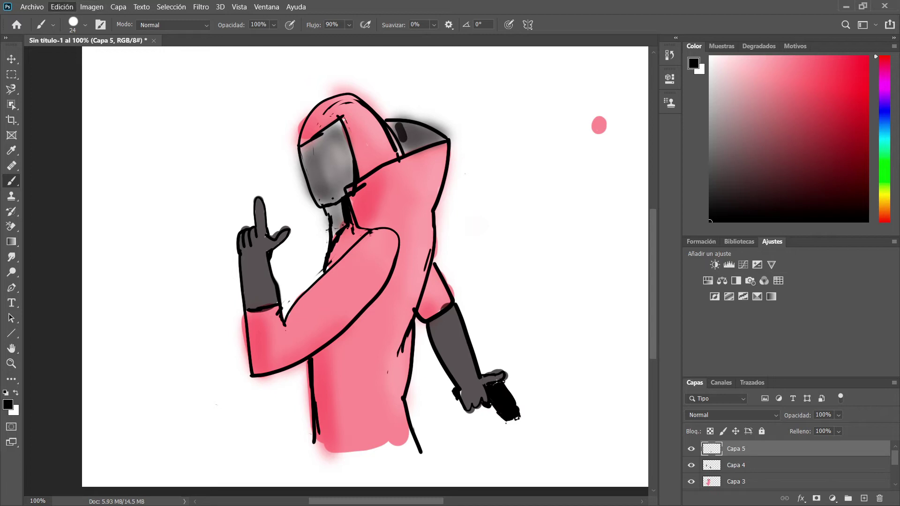
# Step: Restore the pistol layer's opacity reduction
pyautogui.hotkey('ctrl', 'shift', 'z')
pyautogui.hotkey('ctrl', 'shift', 'z')
pyautogui.hotkey('ctrl', 'z')
# Step: Create a new layer, choose a pale yellow brush colour and set the layer's blend mode to Multiply
pyautogui.click(864, 499)
pyautogui.moveTo(793, 127); pyautogui.dragTo(819, 86)
pyautogui.moveTo(885, 190); pyautogui.dragTo(884, 198)
pyautogui.click(771, 60)
pyautogui.moveTo(451, 127); pyautogui.dragTo(465, 252)
pyautogui.hotkey('ctrl', 'z')
pyautogui.click(732, 415)
pyautogui.click(722, 176)
# Step: Paint pale yellow strokes down along the figure's back and beside the lowered arm
pyautogui.moveTo(450, 128); pyautogui.dragTo(444, 260)
pyautogui.moveTo(457, 290)
pyautogui.mouseDown()
pyautogui.moveTo(464, 145)
pyautogui.moveTo(477, 202)
pyautogui.moveTo(481, 352)
pyautogui.moveTo(466, 102)
pyautogui.moveTo(487, 335)
pyautogui.moveTo(498, 362)
pyautogui.mouseUp()
pyautogui.moveTo(422, 320)
pyautogui.mouseDown()
pyautogui.moveTo(430, 398)
pyautogui.moveTo(415, 409)
pyautogui.moveTo(439, 366)
pyautogui.moveTo(448, 455)
pyautogui.mouseUp()
pyautogui.moveTo(434, 406)
pyautogui.mouseDown()
pyautogui.moveTo(467, 464)
pyautogui.moveTo(458, 396)
pyautogui.mouseUp()
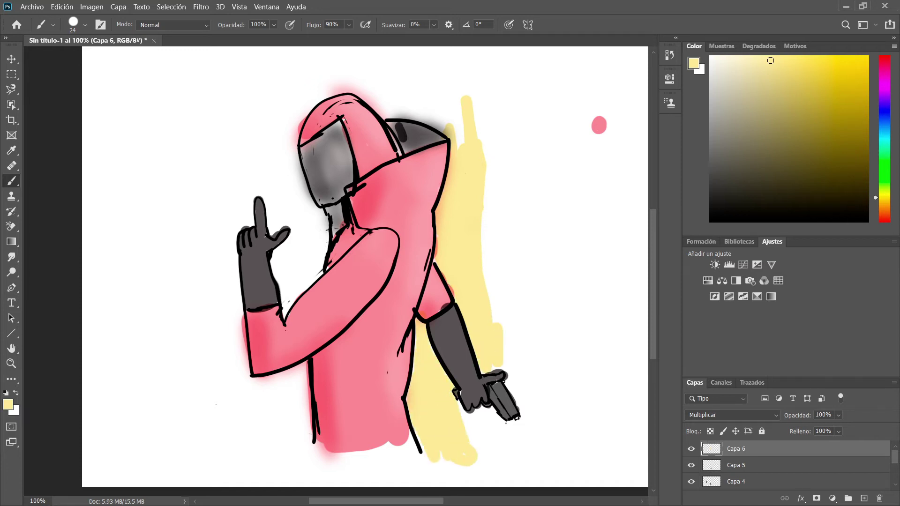
# Step: Paint pale yellow below the torso and around the forearm and raised pointing hand
pyautogui.moveTo(476, 462)
pyautogui.mouseDown()
pyautogui.moveTo(493, 412)
pyautogui.moveTo(422, 457)
pyautogui.moveTo(305, 436)
pyautogui.mouseUp()
pyautogui.hotkey('ctrl', 'z')
pyautogui.moveTo(416, 446)
pyautogui.mouseDown()
pyautogui.moveTo(373, 457)
pyautogui.moveTo(300, 448)
pyautogui.moveTo(304, 380)
pyautogui.moveTo(258, 382)
pyautogui.moveTo(229, 242)
pyautogui.moveTo(242, 220)
pyautogui.moveTo(272, 211)
pyautogui.moveTo(292, 226)
pyautogui.moveTo(282, 254)
pyautogui.mouseUp()
pyautogui.hotkey('ctrl', 'z')
pyautogui.moveTo(281, 220)
pyautogui.mouseDown()
pyautogui.moveTo(277, 174)
pyautogui.moveTo(281, 293)
pyautogui.moveTo(313, 275)
pyautogui.mouseUp()
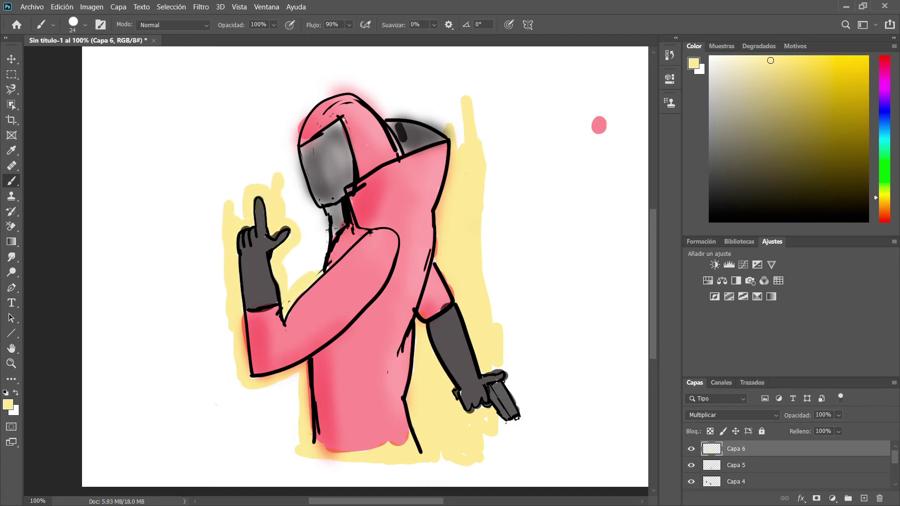
# Step: Fill the area around the head, arms and waist with pale yellow to form a large backdrop
pyautogui.moveTo(323, 217); pyautogui.dragTo(284, 283)
pyautogui.moveTo(328, 211)
pyautogui.mouseDown()
pyautogui.moveTo(301, 236)
pyautogui.moveTo(287, 183)
pyautogui.moveTo(296, 127)
pyautogui.moveTo(328, 88)
pyautogui.moveTo(440, 101)
pyautogui.moveTo(469, 141)
pyautogui.mouseUp()
pyautogui.moveTo(450, 106); pyautogui.dragTo(303, 94)
pyautogui.moveTo(291, 387)
pyautogui.mouseDown()
pyautogui.moveTo(290, 419)
pyautogui.moveTo(253, 394)
pyautogui.mouseUp()
pyautogui.moveTo(228, 284); pyautogui.dragTo(261, 453)
pyautogui.moveTo(272, 399)
pyautogui.mouseDown()
pyautogui.moveTo(296, 460)
pyautogui.moveTo(215, 220)
pyautogui.moveTo(248, 98)
pyautogui.moveTo(277, 183)
pyautogui.moveTo(300, 79)
pyautogui.moveTo(370, 71)
pyautogui.moveTo(427, 77)
pyautogui.moveTo(478, 118)
pyautogui.moveTo(490, 300)
pyautogui.moveTo(541, 433)
pyautogui.mouseUp()
pyautogui.moveTo(502, 340)
pyautogui.mouseDown()
pyautogui.moveTo(515, 404)
pyautogui.moveTo(499, 443)
pyautogui.moveTo(553, 464)
pyautogui.moveTo(521, 471)
pyautogui.moveTo(234, 412)
pyautogui.moveTo(197, 202)
pyautogui.mouseUp()
pyautogui.moveTo(349, 466)
pyautogui.mouseDown()
pyautogui.moveTo(281, 470)
pyautogui.moveTo(460, 469)
pyautogui.mouseUp()
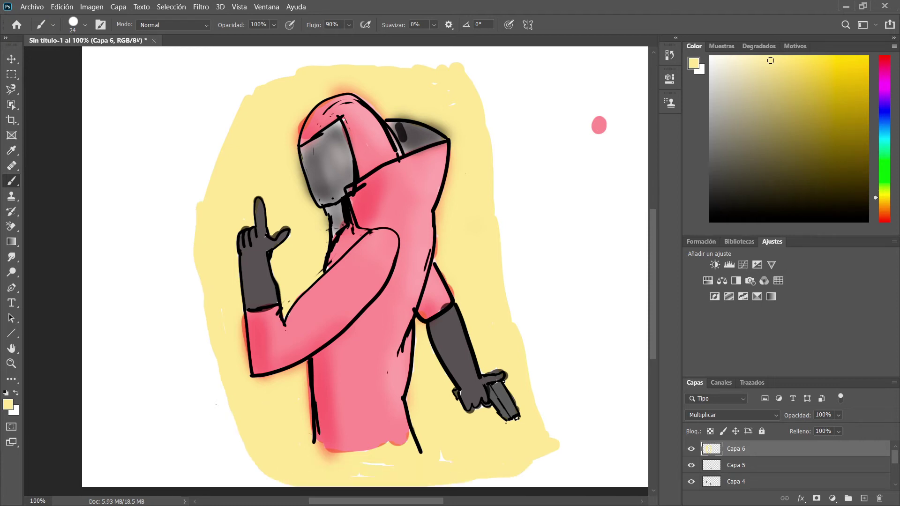
# Step: Widen and smooth the outer edges of the yellow backdrop on both sides of the figure
pyautogui.moveTo(535, 462)
pyautogui.mouseDown()
pyautogui.moveTo(525, 338)
pyautogui.moveTo(451, 64)
pyautogui.mouseUp()
pyautogui.moveTo(498, 183)
pyautogui.mouseDown()
pyautogui.moveTo(505, 284)
pyautogui.moveTo(540, 421)
pyautogui.mouseUp()
pyautogui.moveTo(192, 263); pyautogui.dragTo(263, 485)
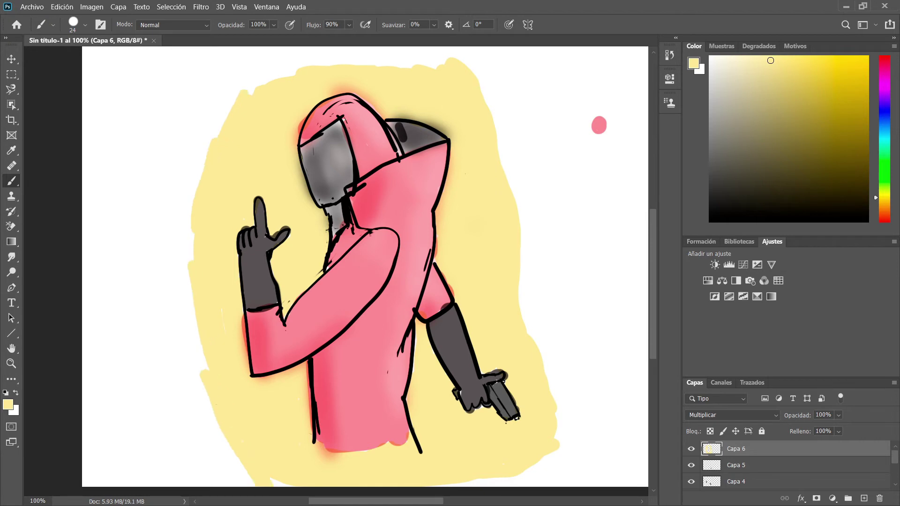
pyautogui.moveTo(194, 262)
pyautogui.mouseDown()
pyautogui.moveTo(264, 79)
pyautogui.moveTo(300, 74)
pyautogui.mouseUp()
# Step: Create a new layer and set the brush colour to white
pyautogui.click(864, 498)
pyautogui.click(759, 47)
pyautogui.click(695, 46)
pyautogui.click(710, 56)
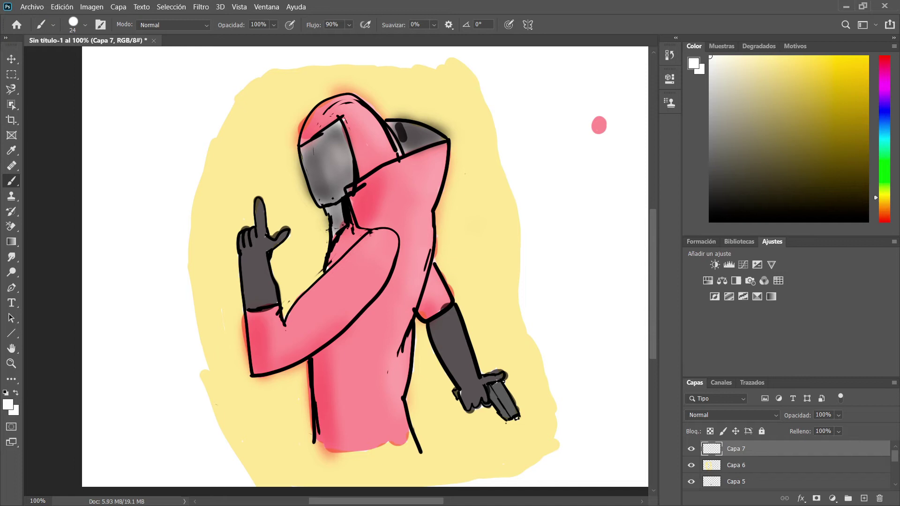
# Step: Reduce the brush size to 7 for fine white strokes around the figure
pyautogui.click(11, 364)
pyautogui.click(89, 25)
pyautogui.click(73, 25)
pyautogui.click(363, 215)
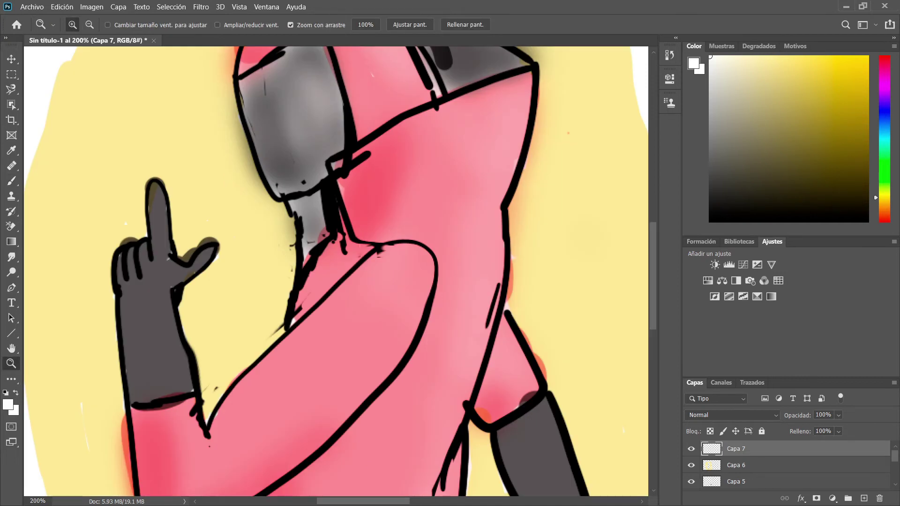
pyautogui.click(11, 181)
pyautogui.press('[')
pyautogui.press('[')
pyautogui.press('[')
pyautogui.press('[')
pyautogui.press('[')
pyautogui.press('[')
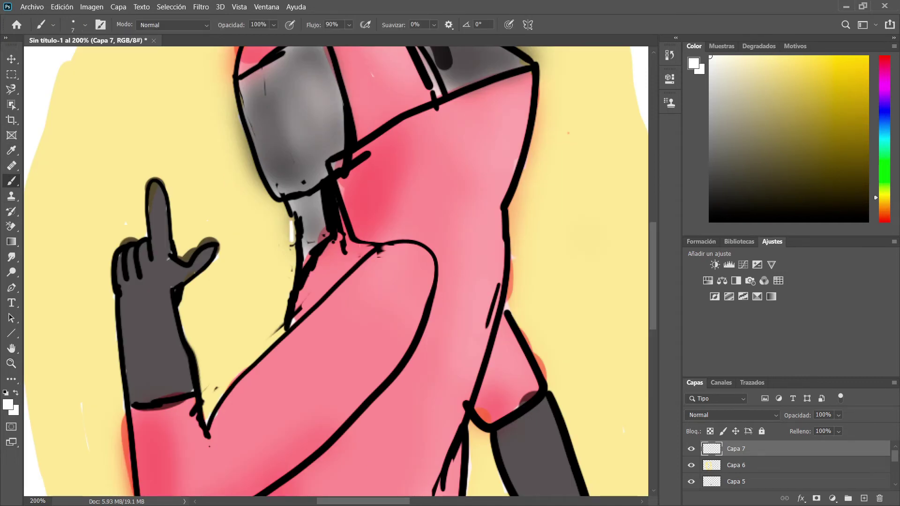
# Step: Try Multiply and other blend modes on the new layer, toggling the yellow backdrop's visibility to compare
pyautogui.click(691, 466)
pyautogui.click(733, 416)
pyautogui.click(708, 153)
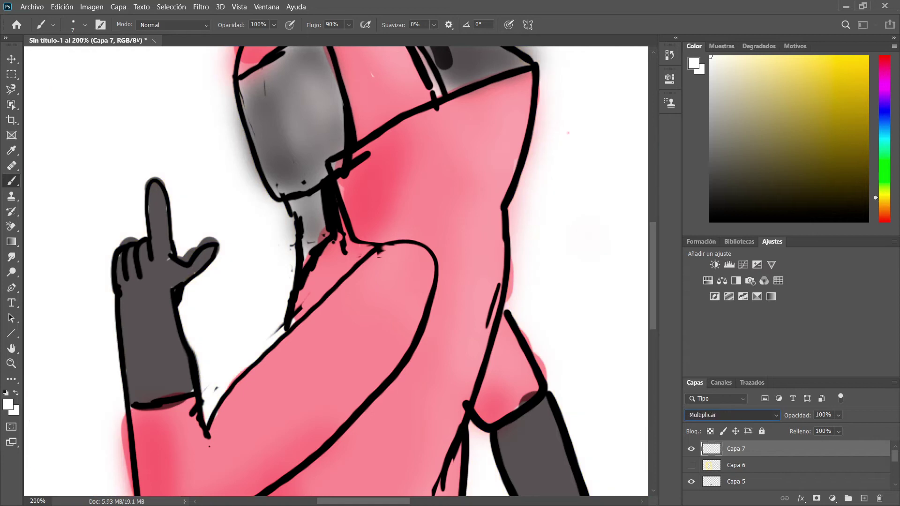
pyautogui.click(691, 465)
pyautogui.scroll(3, 732, 415)
pyautogui.scroll(-3, 731, 415)
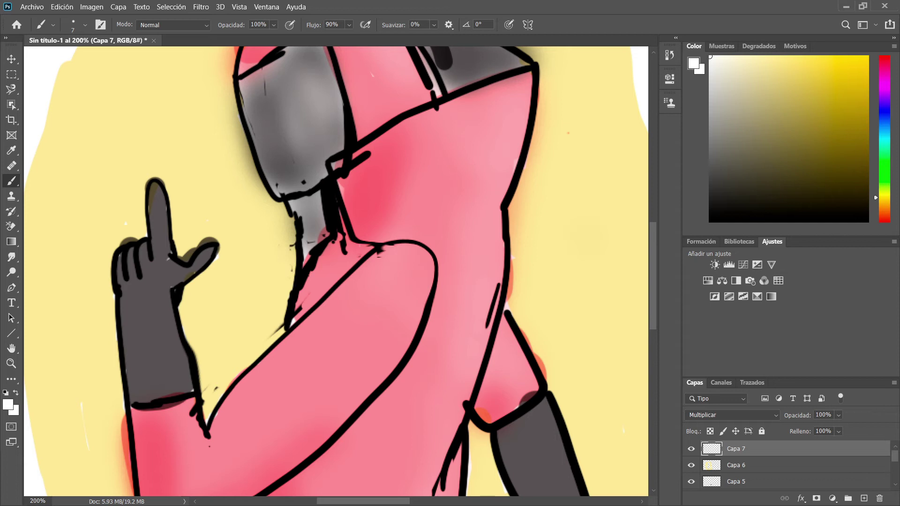
pyautogui.scroll(3, 731, 415)
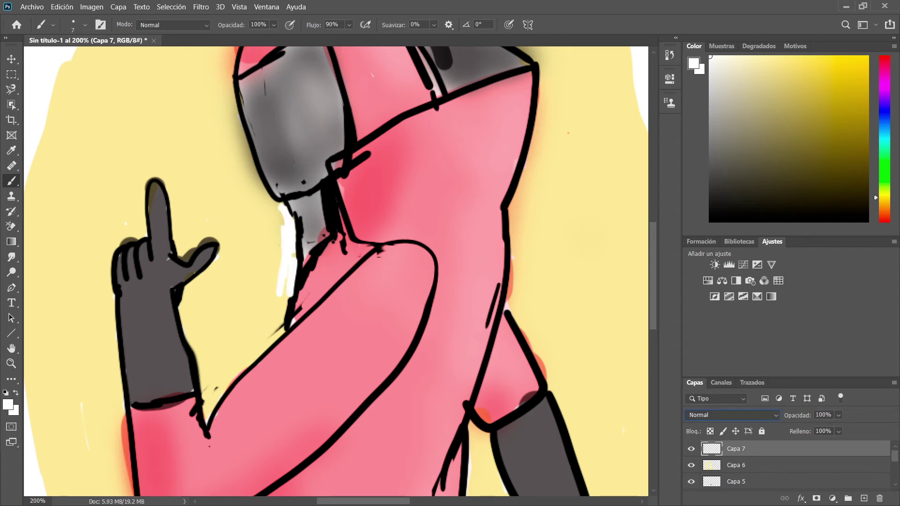
pyautogui.scroll(-3, 732, 415)
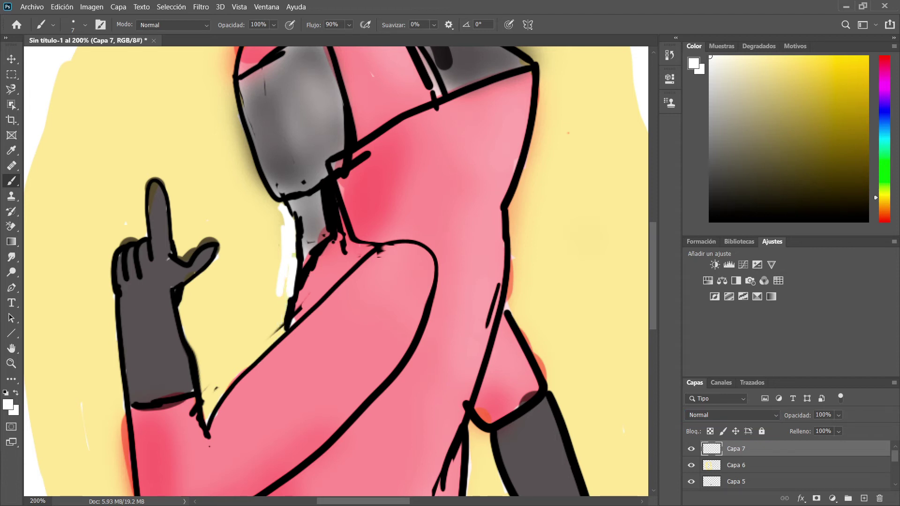
pyautogui.click(732, 415)
pyautogui.click(722, 251)
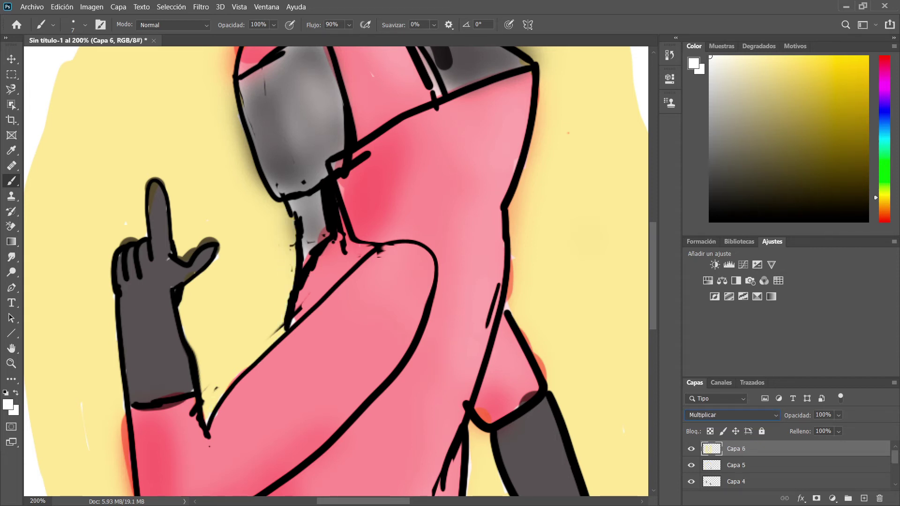
pyautogui.hotkey('ctrl', 'shift', 'z')
pyautogui.hotkey('ctrl', 'shift', 'z')
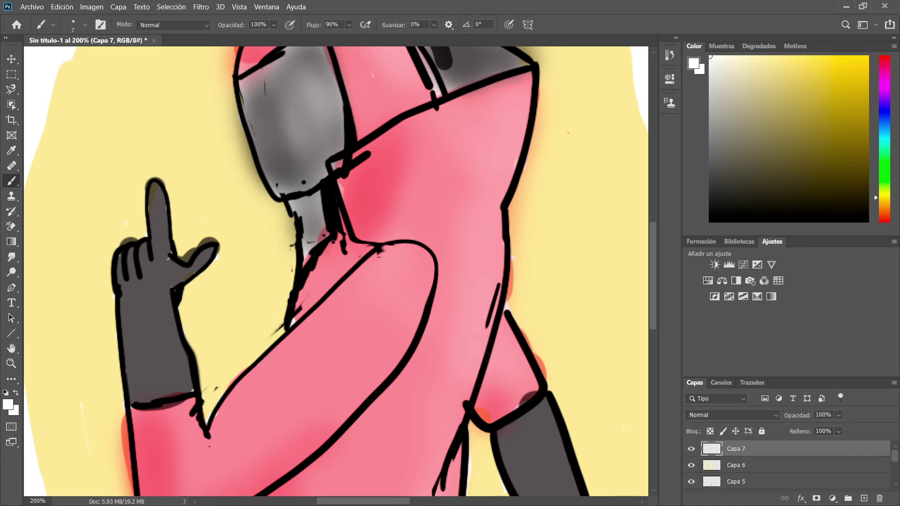
# Step: Try filtering the layer list by pixel and adjustment layers, and look through the channels and paths
pyautogui.click(764, 398)
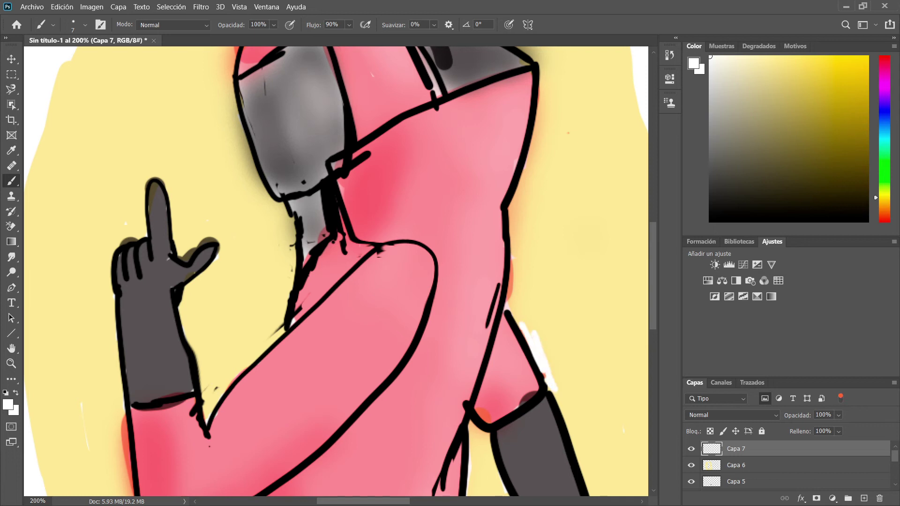
pyautogui.click(765, 399)
pyautogui.click(778, 399)
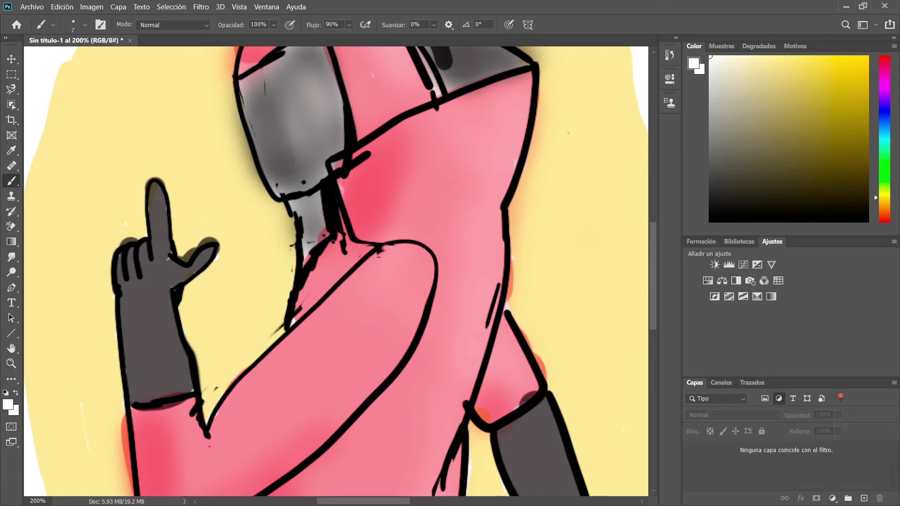
pyautogui.click(779, 398)
pyautogui.click(721, 382)
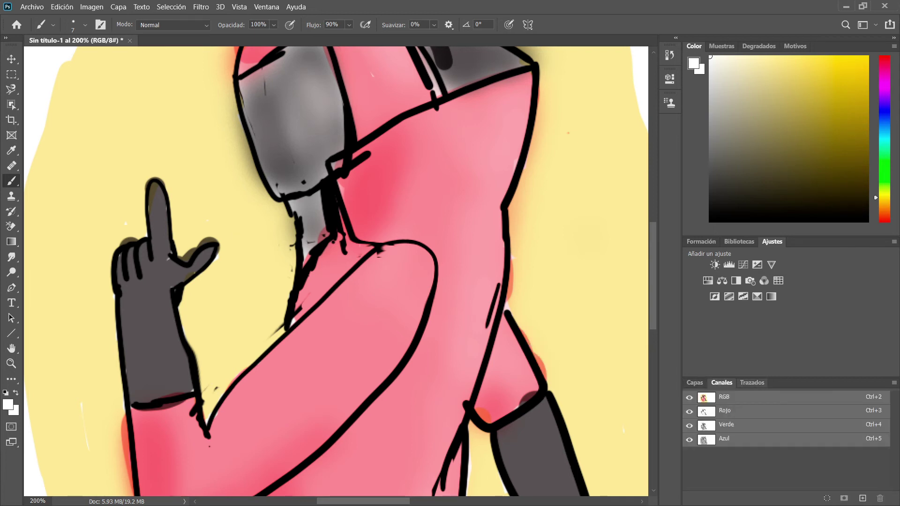
pyautogui.click(752, 383)
pyautogui.click(695, 383)
# Step: Try the transparency, pixel, position and artboard locks on the white stroke layer with a test stroke
pyautogui.click(736, 448)
pyautogui.click(710, 431)
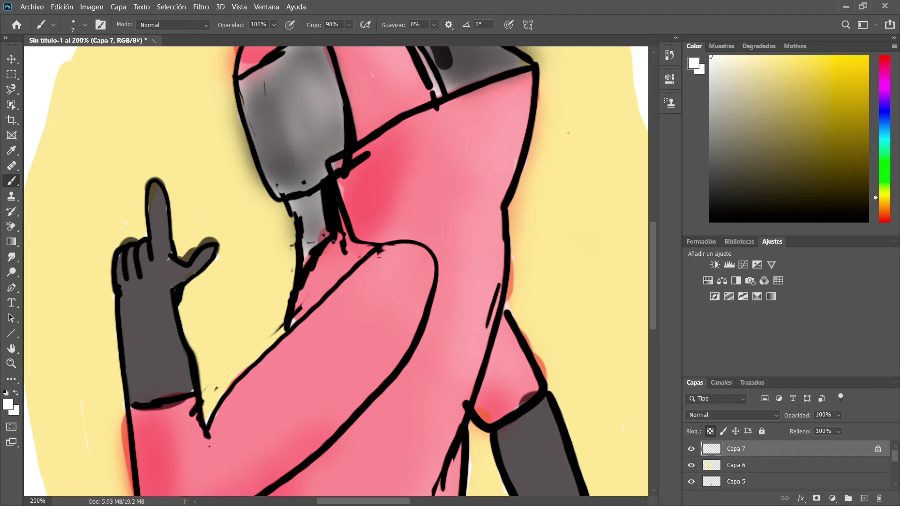
pyautogui.click(691, 465)
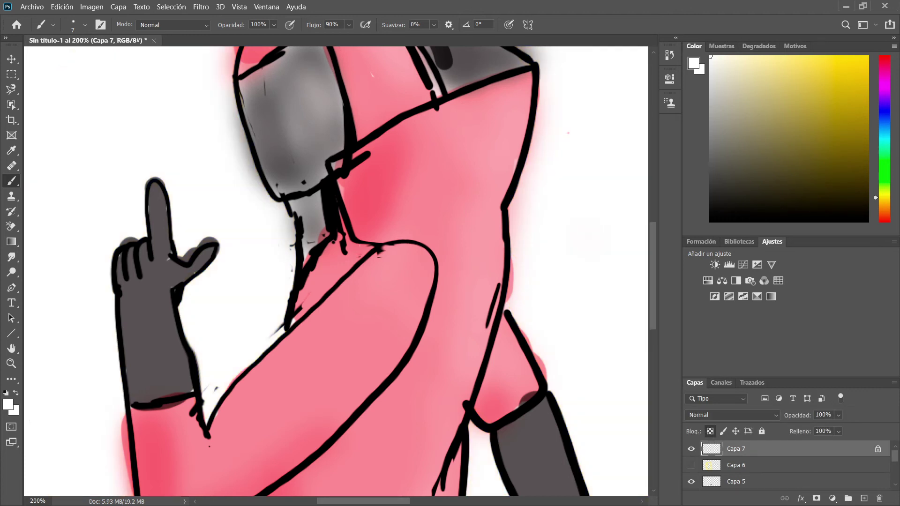
pyautogui.click(692, 465)
pyautogui.click(723, 431)
pyautogui.click(736, 431)
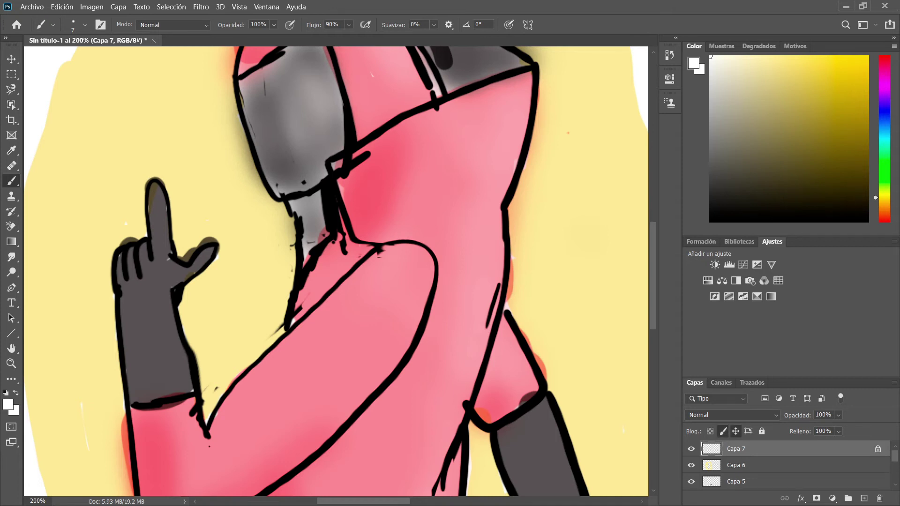
pyautogui.click(736, 431)
pyautogui.click(723, 432)
pyautogui.click(749, 432)
pyautogui.moveTo(501, 343); pyautogui.dragTo(542, 370)
pyautogui.hotkey('ctrl', 'z')
pyautogui.hotkey('ctrl', 'z')
# Step: Hide the white background and the figure's layers to isolate the yellow backdrop
pyautogui.click(750, 465)
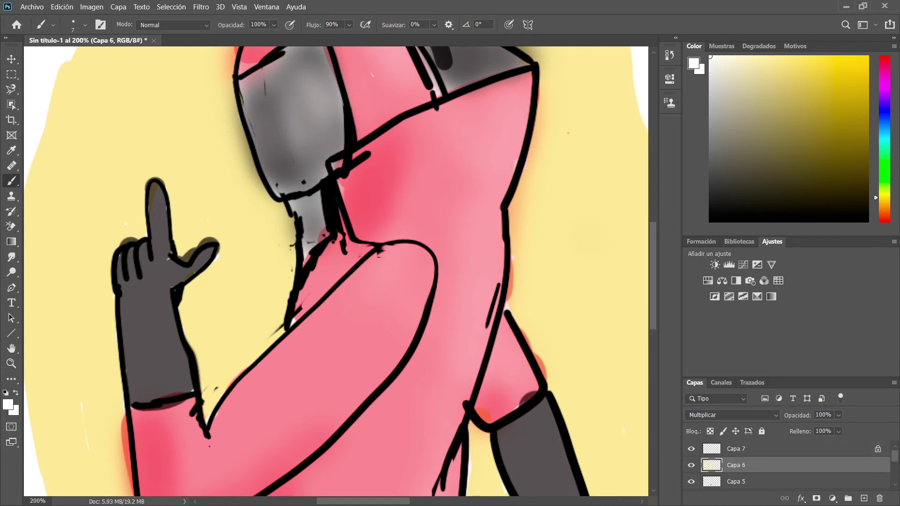
pyautogui.click(692, 466)
pyautogui.scroll(-5, 692, 466)
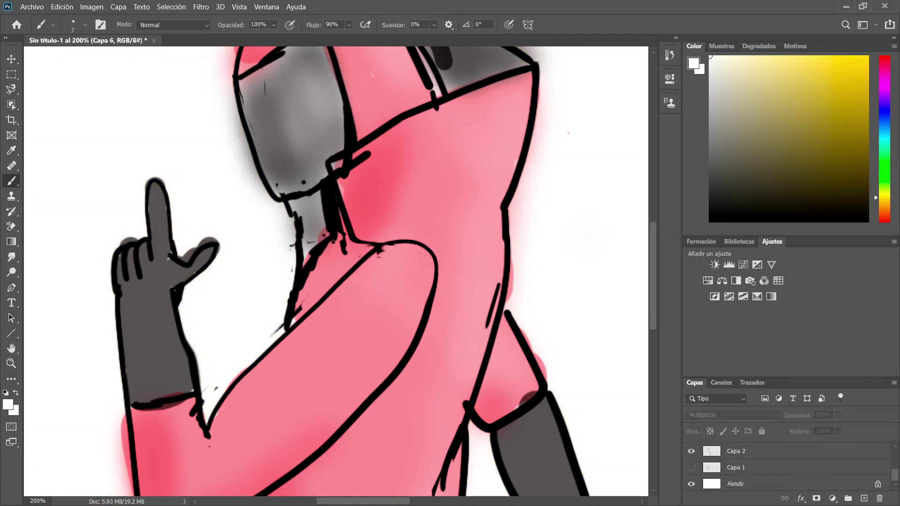
pyautogui.click(691, 451)
pyautogui.click(691, 483)
pyautogui.click(692, 484)
pyautogui.click(691, 484)
pyautogui.scroll(2, 692, 484)
pyautogui.scroll(-1, 691, 469)
pyautogui.click(692, 463)
pyautogui.click(691, 446)
pyautogui.scroll(2, 788, 464)
pyautogui.click(691, 462)
# Step: Try white test strokes along the yellow backdrop's inner edge with different layer locks
pyautogui.moveTo(525, 169); pyautogui.dragTo(496, 283)
pyautogui.hotkey('ctrl', 'z')
pyautogui.click(769, 448)
pyautogui.click(748, 432)
pyautogui.click(748, 432)
pyautogui.moveTo(504, 242)
pyautogui.mouseDown()
pyautogui.moveTo(525, 92)
pyautogui.moveTo(519, 72)
pyautogui.mouseUp()
pyautogui.hotkey('ctrl', 'z')
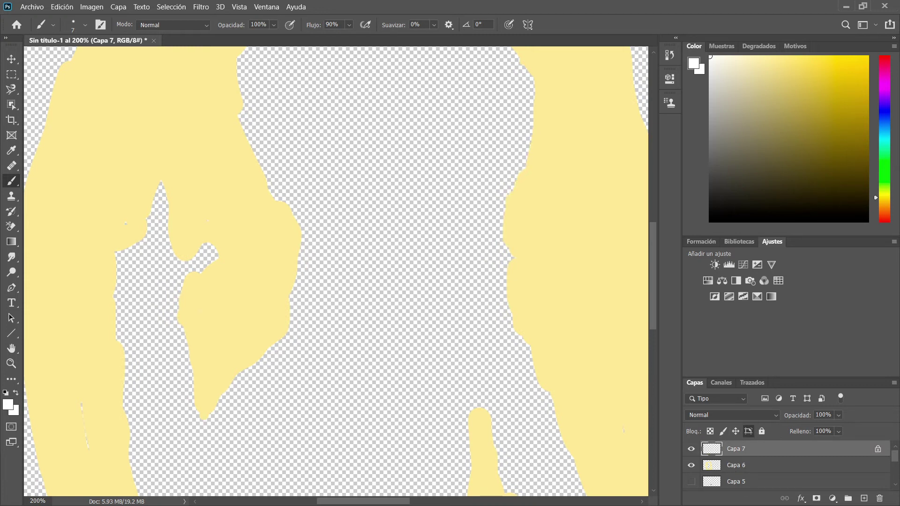
pyautogui.moveTo(516, 281); pyautogui.dragTo(484, 396)
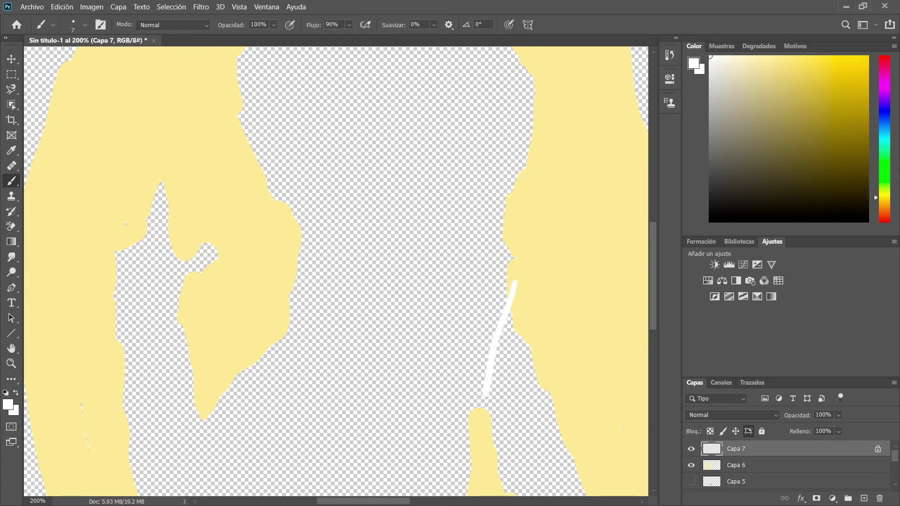
pyautogui.click(749, 431)
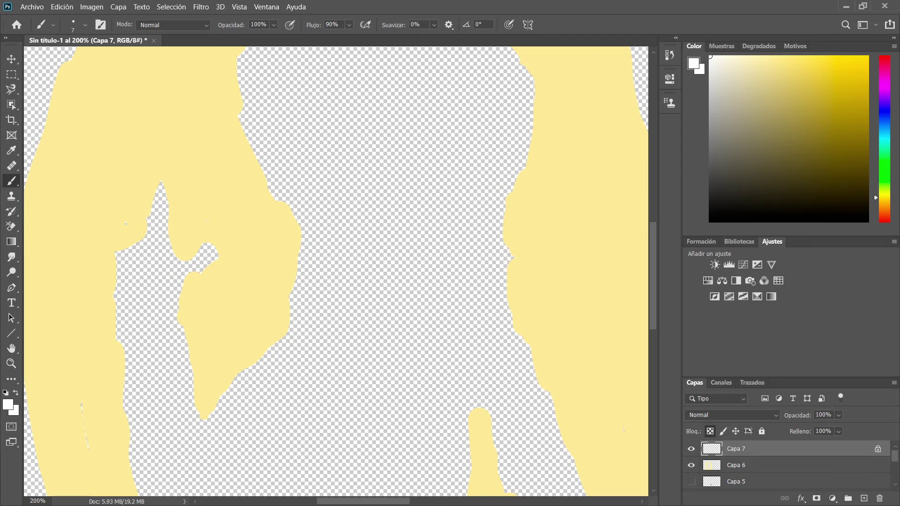
# Step: Show the white background, line art and colour layers again, keeping the Capa 1 sketch hidden
pyautogui.scroll(-5, 736, 469)
pyautogui.moveTo(691, 484); pyautogui.dragTo(691, 451)
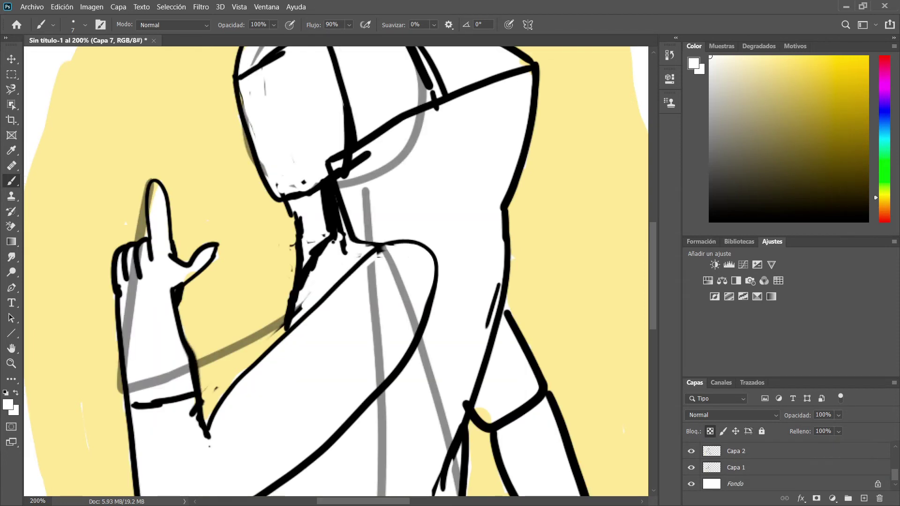
pyautogui.click(692, 468)
pyautogui.scroll(3, 736, 469)
pyautogui.click(692, 479)
pyautogui.scroll(-2, 736, 468)
pyautogui.scroll(1, 736, 469)
pyautogui.click(692, 463)
pyautogui.scroll(3, 737, 469)
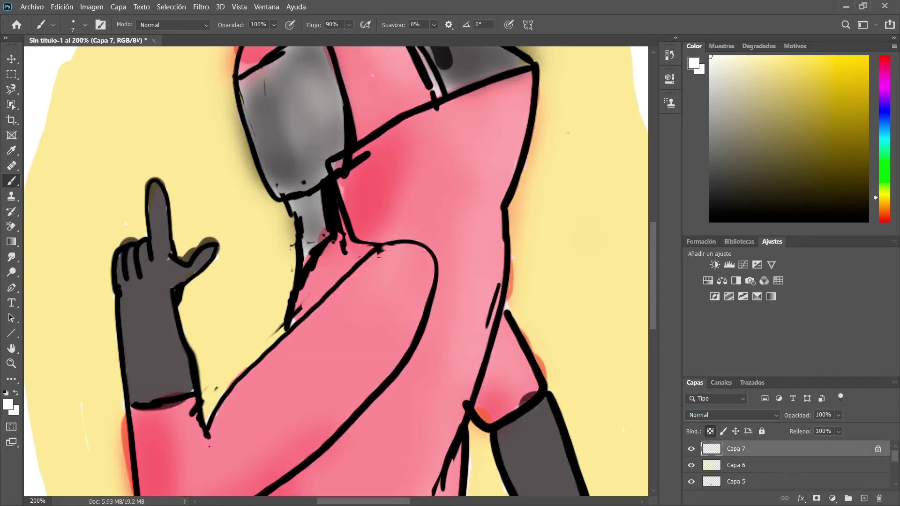
# Step: Try a thin white outline along the back and upper rim of the raised collar
pyautogui.scroll(3, 336, 271)
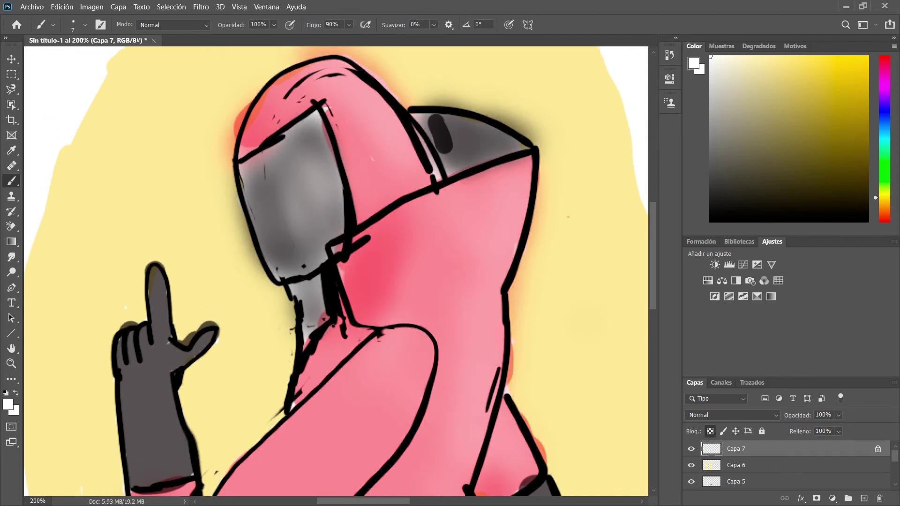
pyautogui.moveTo(540, 157); pyautogui.dragTo(520, 258)
pyautogui.hotkey('ctrl', 'z')
pyautogui.moveTo(533, 222); pyautogui.dragTo(509, 293)
pyautogui.moveTo(540, 146)
pyautogui.mouseDown()
pyautogui.moveTo(541, 159)
pyautogui.moveTo(521, 130)
pyautogui.moveTo(489, 114)
pyautogui.mouseUp()
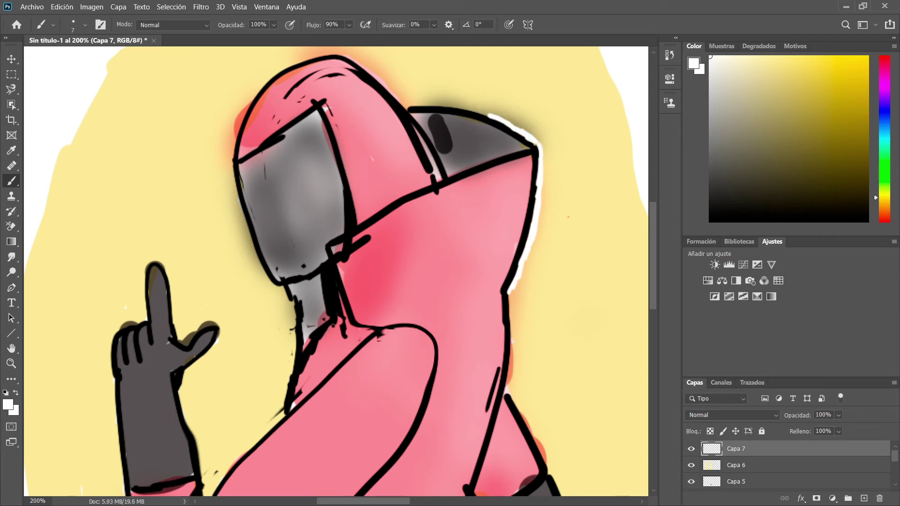
pyautogui.moveTo(406, 101); pyautogui.dragTo(497, 116)
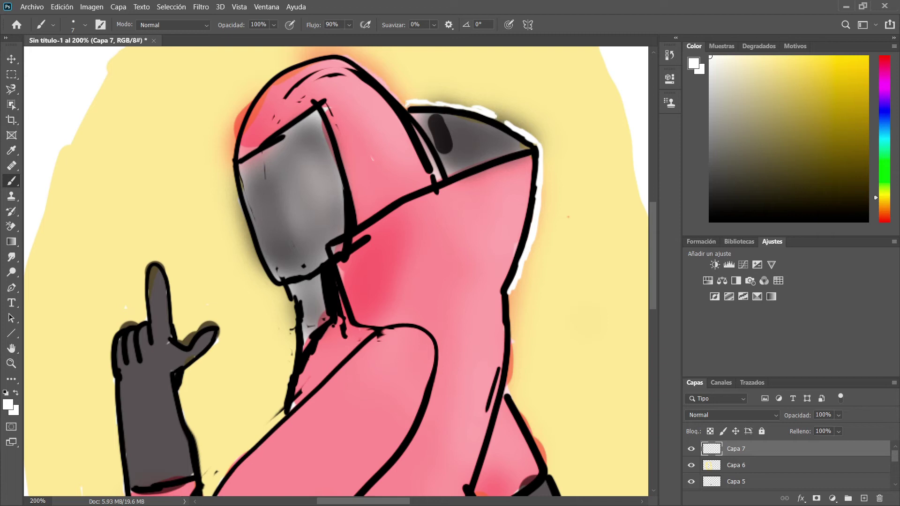
# Step: Undo the collar rim strokes, test a white stroke on the face and retry the rim outline
pyautogui.hotkey('ctrl', 'z')
pyautogui.hotkey('ctrl', 'z')
pyautogui.hotkey('ctrl', 'z')
pyautogui.hotkey('ctrl', 'z')
pyautogui.moveTo(293, 125); pyautogui.dragTo(297, 278)
pyautogui.hotkey('ctrl', 'z')
pyautogui.hotkey('ctrl', 'z')
pyautogui.hotkey('ctrl', 'z')
pyautogui.moveTo(408, 101); pyautogui.dragTo(509, 123)
# Step: Try white outline strokes along the front edge of the hood, undoing each attempt
pyautogui.moveTo(234, 170); pyautogui.dragTo(243, 206)
pyautogui.hotkey('ctrl', 'z')
pyautogui.moveTo(251, 98); pyautogui.dragTo(241, 129)
pyautogui.moveTo(244, 118); pyautogui.dragTo(238, 145)
pyautogui.hotkey('ctrl', 'z')
pyautogui.hotkey('ctrl', 'z')
pyautogui.moveTo(261, 84); pyautogui.dragTo(247, 109)
pyautogui.moveTo(252, 94); pyautogui.dragTo(233, 165)
pyautogui.hotkey('ctrl', 'z')
pyautogui.hotkey('ctrl', 'z')
pyautogui.hotkey('ctrl', 'z')
pyautogui.moveTo(269, 74); pyautogui.dragTo(253, 94)
pyautogui.moveTo(261, 85); pyautogui.dragTo(241, 123)
pyautogui.moveTo(250, 101); pyautogui.dragTo(233, 161)
pyautogui.hotkey('ctrl', 'z')
pyautogui.hotkey('ctrl', 'z')
pyautogui.hotkey('ctrl', 'z')
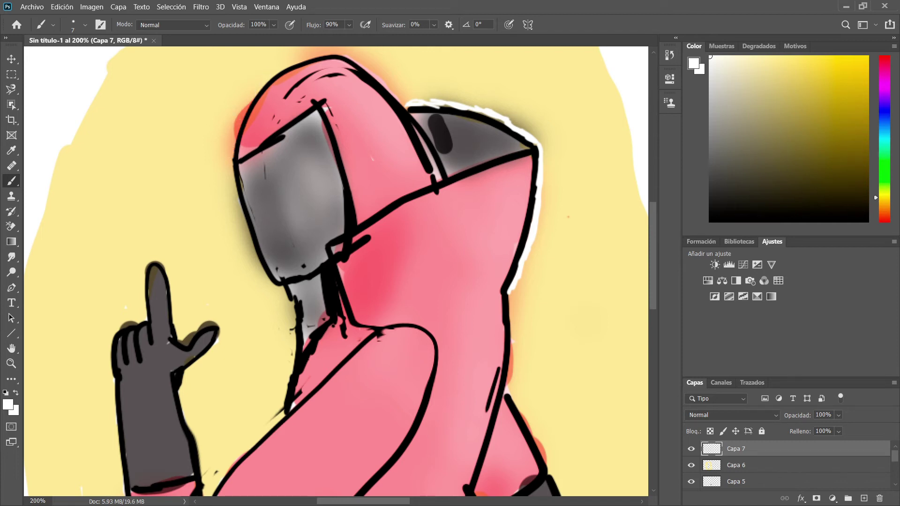
# Step: Undo all the white outlining around the raised collar
pyautogui.hotkey('ctrl', 'z')
pyautogui.hotkey('ctrl', 'z')
pyautogui.hotkey('ctrl', 'z')
pyautogui.hotkey('ctrl', 'z')
pyautogui.hotkey('ctrl', 'z')
pyautogui.hotkey('ctrl', 'z')
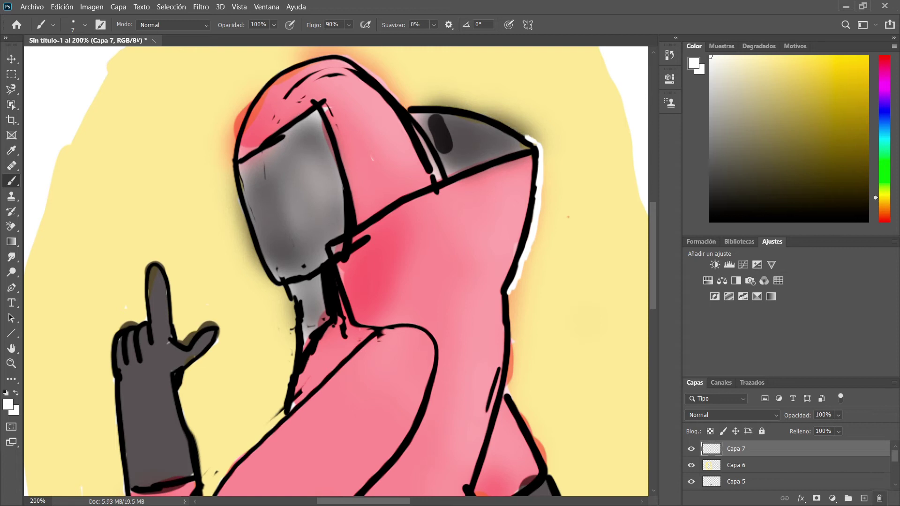
pyautogui.hotkey('ctrl', 'z')
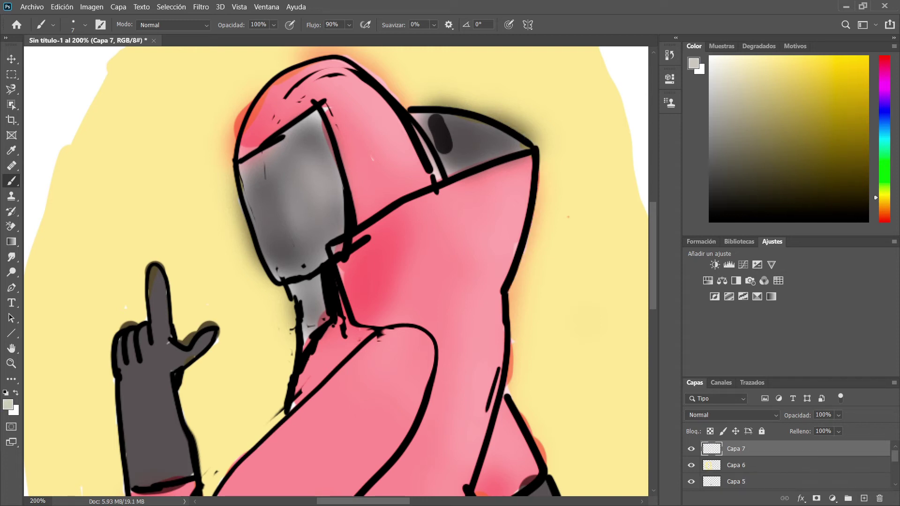
# Step: Try a thin white zigzag highlight down the grey face
pyautogui.moveTo(288, 135); pyautogui.dragTo(271, 263)
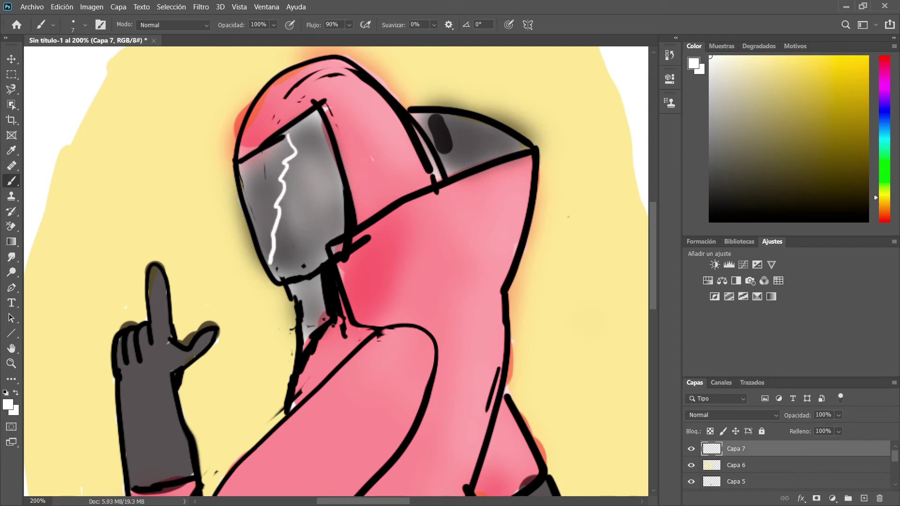
pyautogui.hotkey('ctrl', 'z')
pyautogui.press(']')
pyautogui.moveTo(288, 141)
pyautogui.mouseDown()
pyautogui.moveTo(283, 221)
pyautogui.moveTo(270, 259)
pyautogui.moveTo(283, 237)
pyautogui.moveTo(292, 144)
pyautogui.mouseUp()
pyautogui.hotkey('ctrl', 'z')
pyautogui.hotkey('ctrl', 'z')
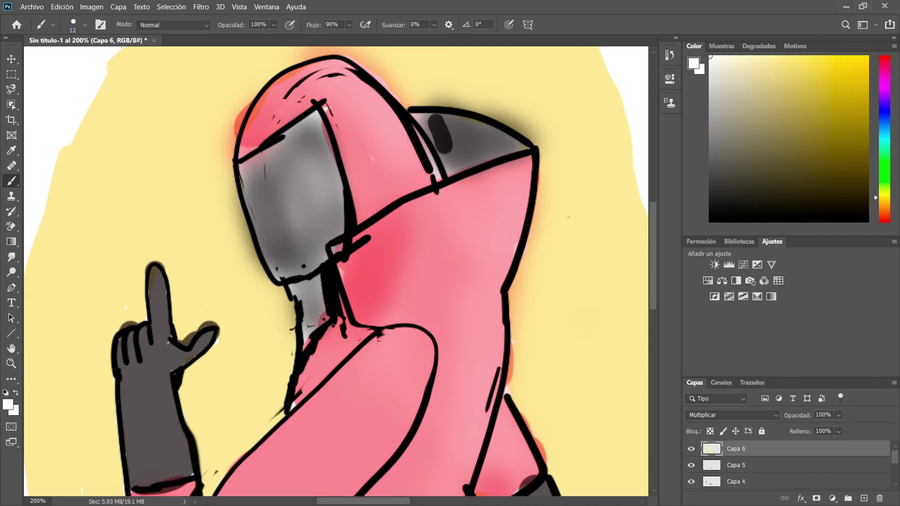
# Step: Paint a thick white wavy highlight down the face on Capa 7 with a size 28 brush and set the layer's opacity to 50%
pyautogui.press(']')
pyautogui.moveTo(291, 141); pyautogui.dragTo(280, 267)
pyautogui.hotkey('ctrl', 'z')
pyautogui.moveTo(295, 138); pyautogui.dragTo(272, 277)
pyautogui.moveTo(309, 121); pyautogui.dragTo(290, 149)
pyautogui.press('5')
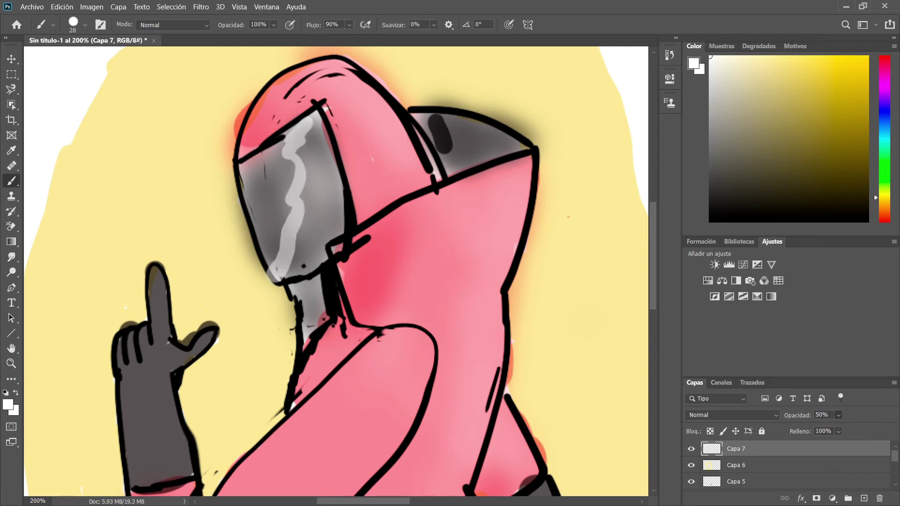
# Step: Try two Invert adjustment layers above a new layer holding a black test stroke beside the figure's back
pyautogui.click(864, 498)
pyautogui.press('d')
pyautogui.moveTo(584, 232); pyautogui.dragTo(599, 330)
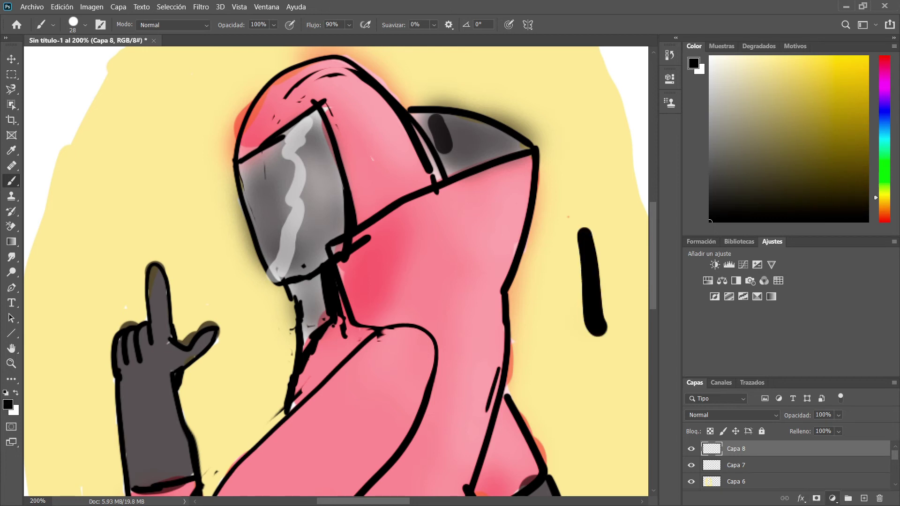
pyautogui.click(832, 498)
pyautogui.click(849, 445)
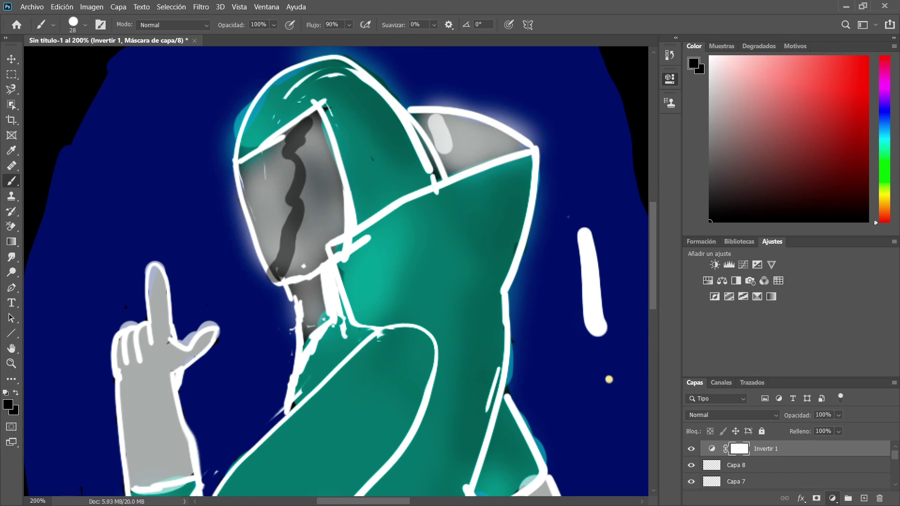
pyautogui.click(850, 445)
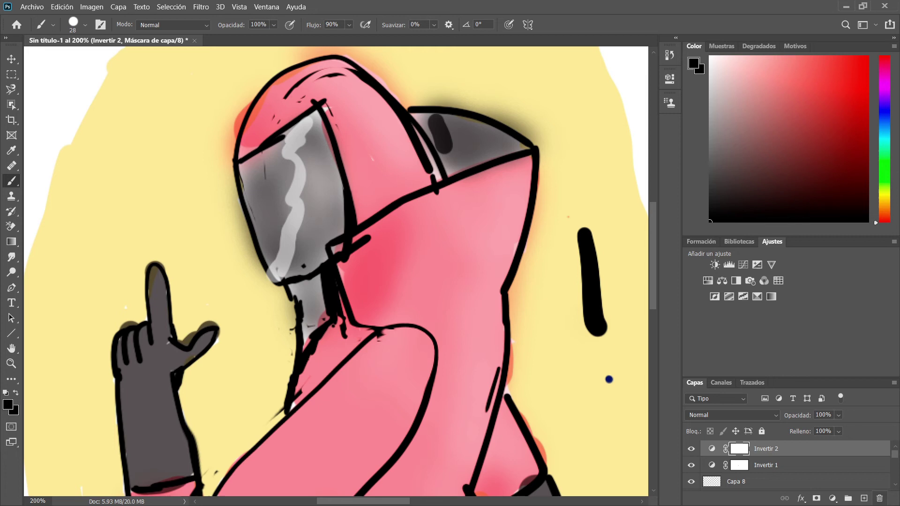
# Step: Delete both Invert adjustment layers and the test-stroke layer Capa 8
pyautogui.click(880, 498)
pyautogui.press('Delete')
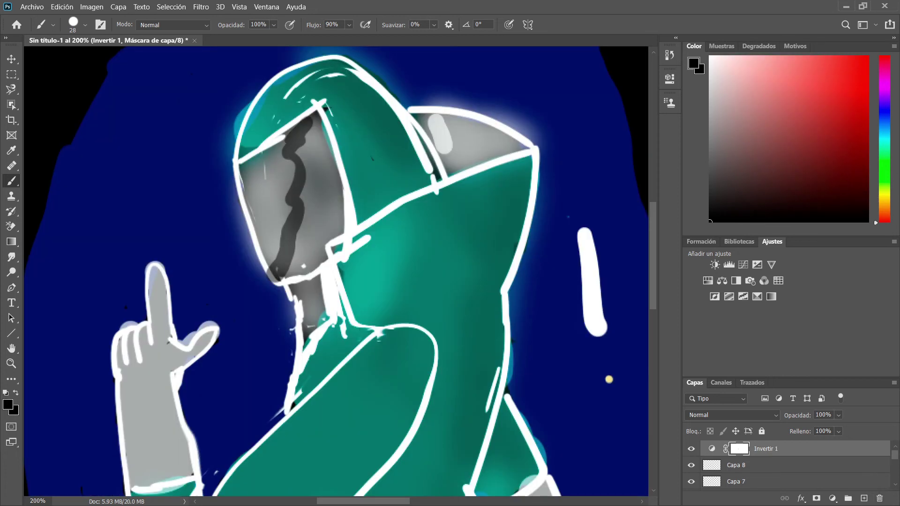
pyautogui.press('Delete')
pyautogui.press('Delete')
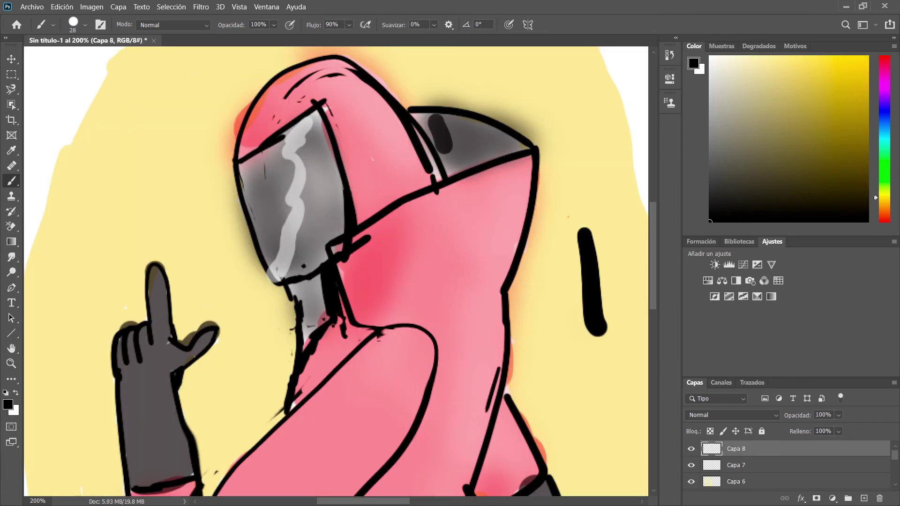
pyautogui.press('Delete')
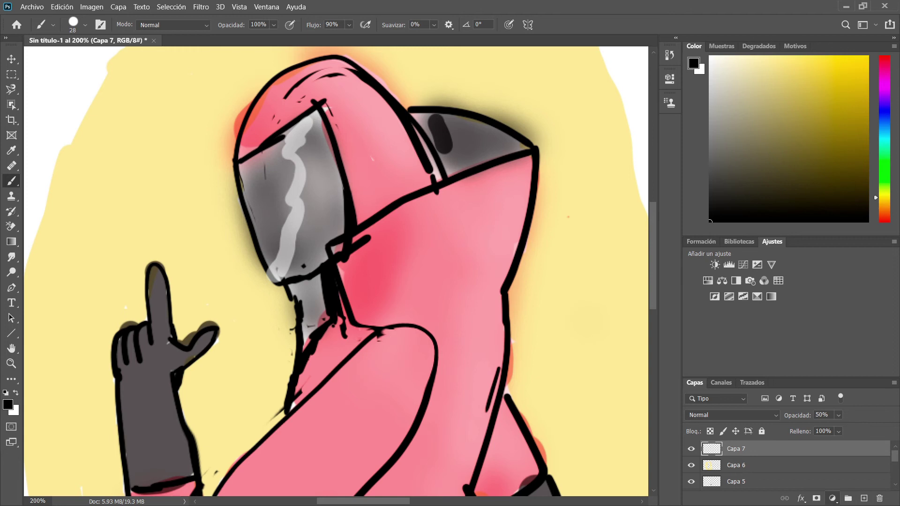
# Step: Try a black stroke on Capa 7 over the backdrop beside the figure's back and undo it
pyautogui.moveTo(566, 230); pyautogui.dragTo(590, 330)
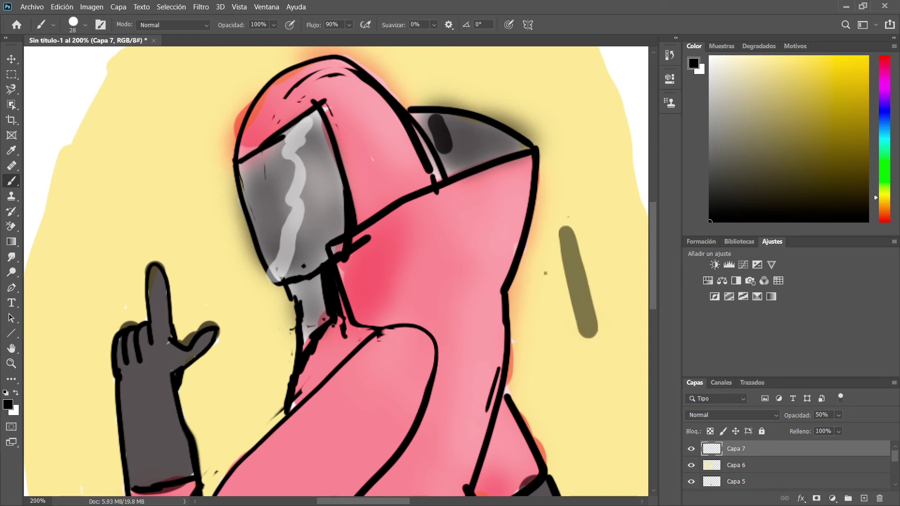
pyautogui.hotkey('ctrl', 'z')
pyautogui.hotkey('ctrl', 'z')
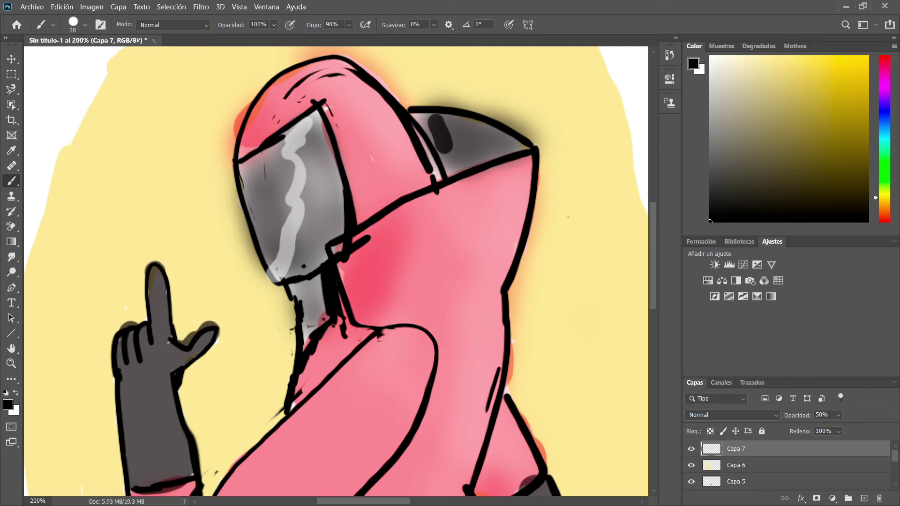
# Step: Paint a short white stroke behind the hood on Capa 7 with a size 12 brush and set the layer's opacity to 51%
pyautogui.click(710, 56)
pyautogui.moveTo(83, 52); pyautogui.dragTo(78, 53)
pyautogui.moveTo(388, 85); pyautogui.dragTo(406, 98)
pyautogui.moveTo(817, 426); pyautogui.dragTo(817, 426)
# Step: Create a layer group above Capa 7, add a new layer inside it and reset the foreground colour to black
pyautogui.click(864, 499)
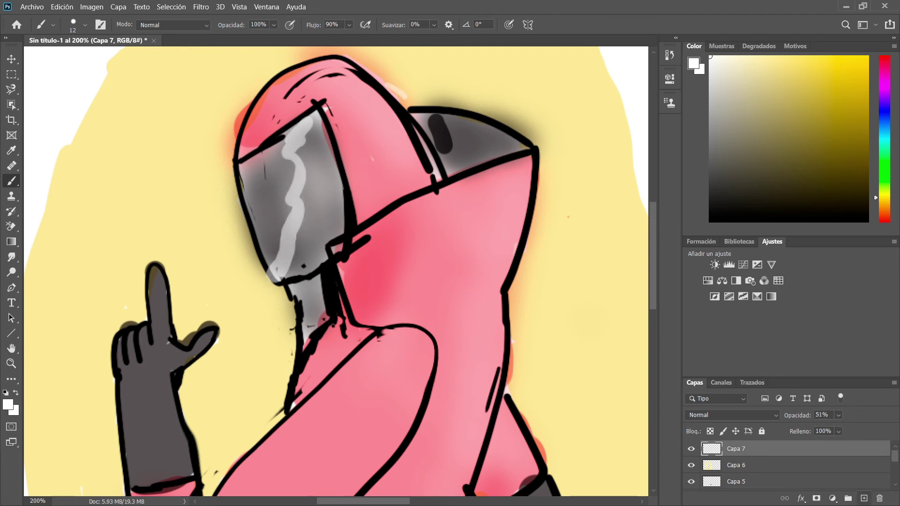
pyautogui.click(848, 499)
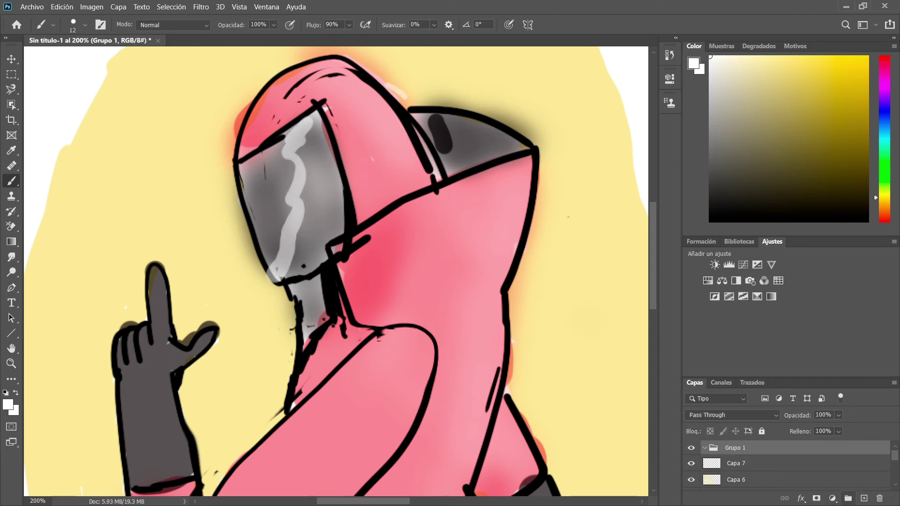
pyautogui.click(864, 498)
pyautogui.press('d')
# Step: Try the Multiplicar blending mode on Capa 8 with a black stroke along the figure's back
pyautogui.click(733, 415)
pyautogui.click(717, 155)
pyautogui.moveTo(540, 184); pyautogui.dragTo(529, 253)
pyautogui.hotkey('ctrl', 'z')
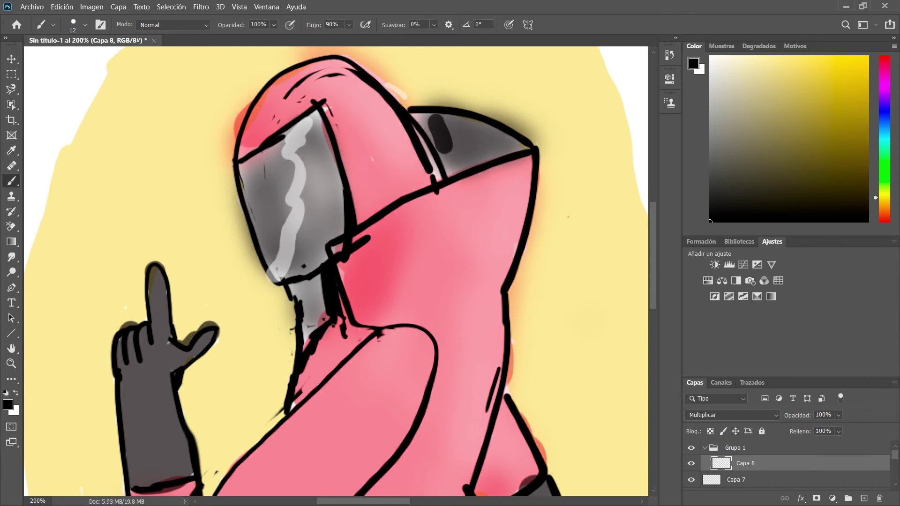
# Step: Hide the yellow backdrop layer and try Capa 8's transparent-pixel lock, undoing a black test stroke beside the back
pyautogui.scroll(-3, 750, 464)
pyautogui.click(691, 452)
pyautogui.scroll(3, 750, 464)
pyautogui.click(710, 431)
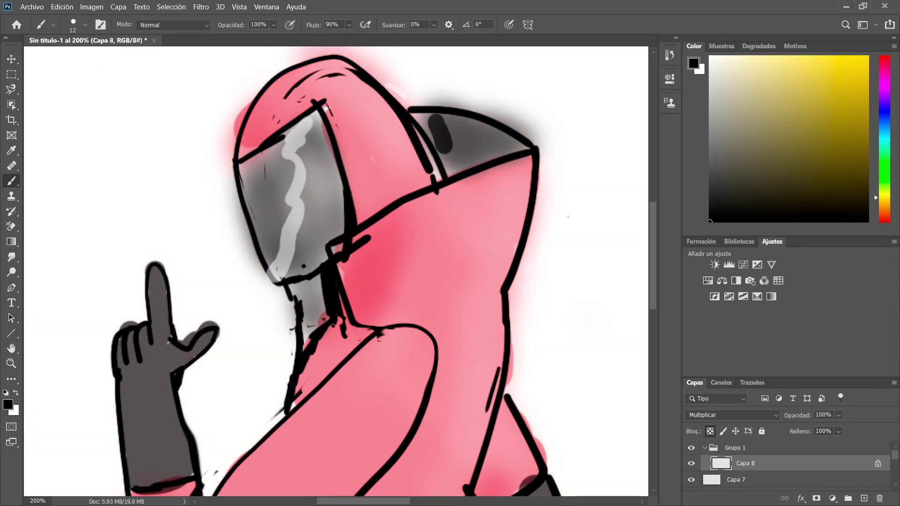
pyautogui.scroll(-5, 703, 478)
pyautogui.click(691, 484)
pyautogui.click(691, 484)
pyautogui.click(710, 432)
pyautogui.moveTo(563, 271); pyautogui.dragTo(574, 393)
pyautogui.hotkey('ctrl', 'z')
# Step: Try Capa 8's image-pixel and artboard locks, undoing a black test stroke across the back's edge
pyautogui.click(723, 432)
pyautogui.click(723, 432)
pyautogui.click(749, 431)
pyautogui.moveTo(526, 275)
pyautogui.mouseDown()
pyautogui.moveTo(512, 309)
pyautogui.moveTo(497, 301)
pyautogui.mouseUp()
pyautogui.hotkey('ctrl', 'z')
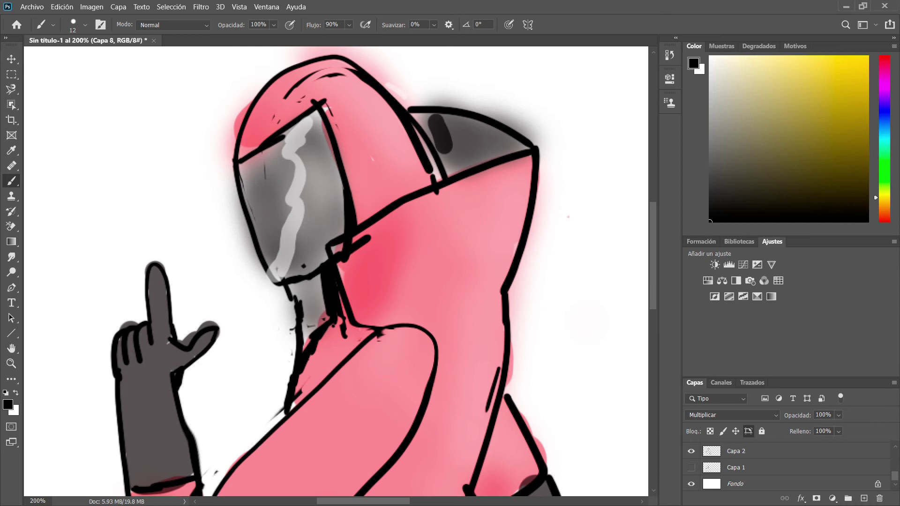
# Step: Try locking Capa 8 completely and hiding Fondo for a test stroke, restoring both settings
pyautogui.click(762, 431)
pyautogui.click(761, 432)
pyautogui.click(691, 484)
pyautogui.moveTo(539, 280)
pyautogui.mouseDown()
pyautogui.moveTo(544, 310)
pyautogui.moveTo(525, 263)
pyautogui.mouseUp()
pyautogui.hotkey('ctrl', 'z')
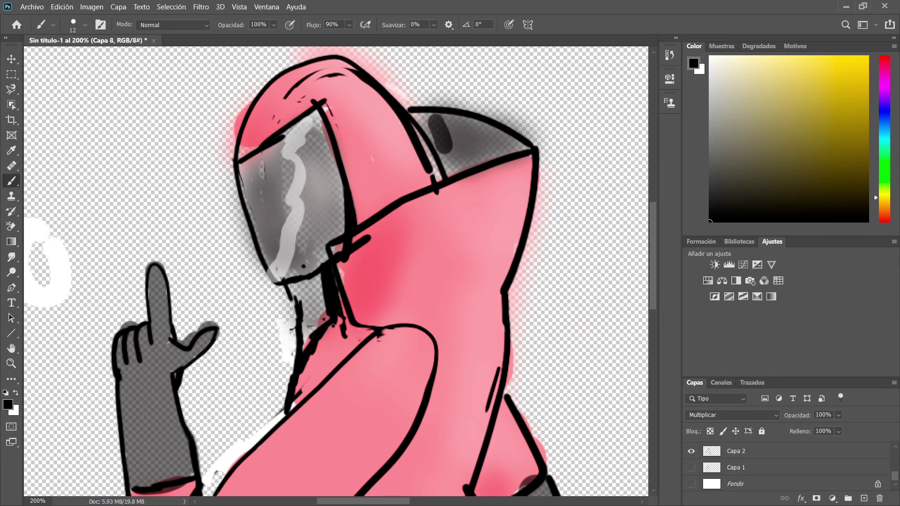
pyautogui.click(692, 483)
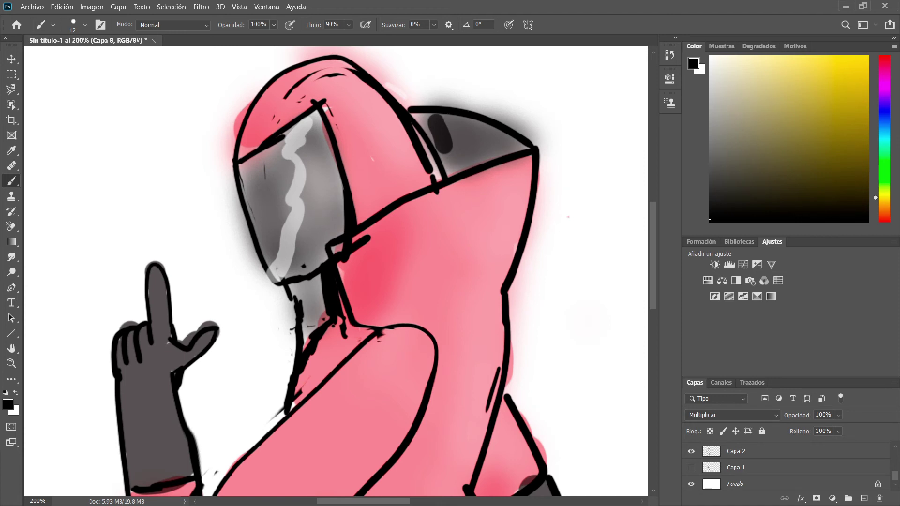
# Step: Try a straight black line shape across the lower back, undo it and return to the Brush tool
pyautogui.click(11, 257)
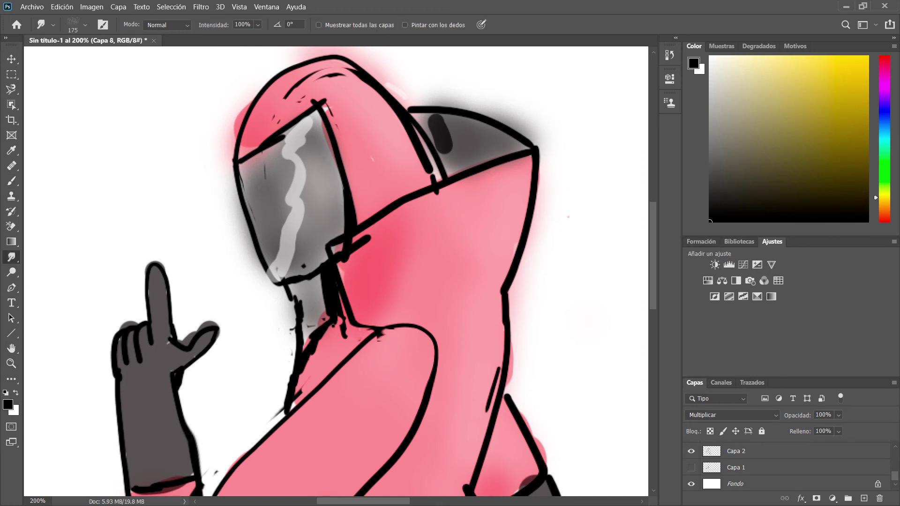
pyautogui.click(11, 333)
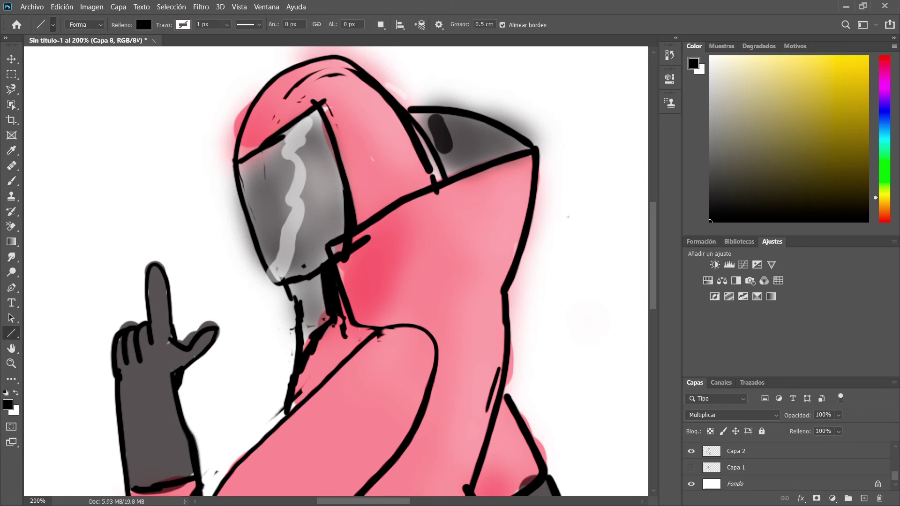
pyautogui.moveTo(526, 316); pyautogui.dragTo(446, 490)
pyautogui.hotkey('ctrl', 'z')
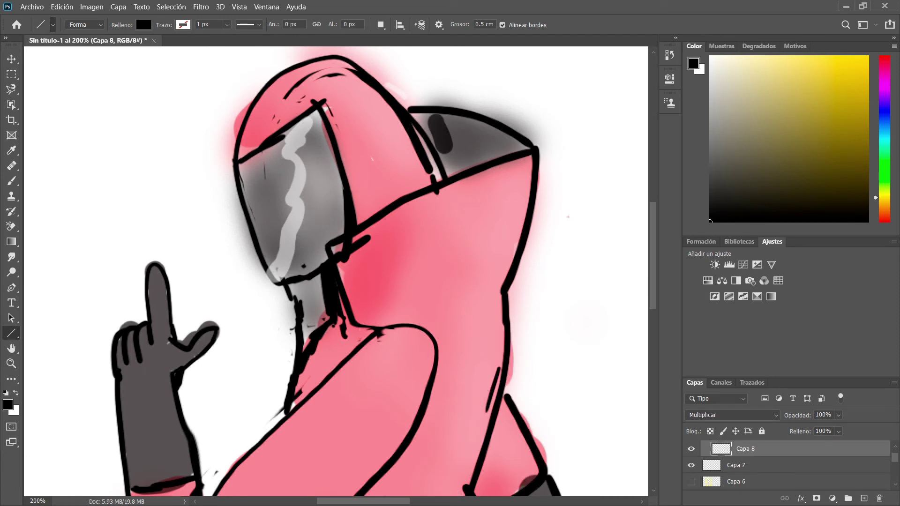
pyautogui.press('b')
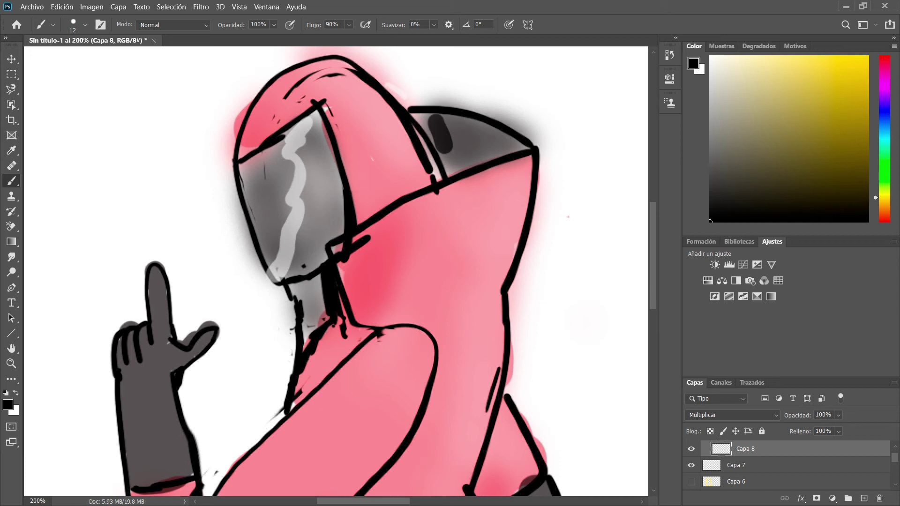
# Step: Examine the drawing's RGB colour channels and return to the layer list
pyautogui.hotkey('ctrl', 'g')
pyautogui.click(721, 382)
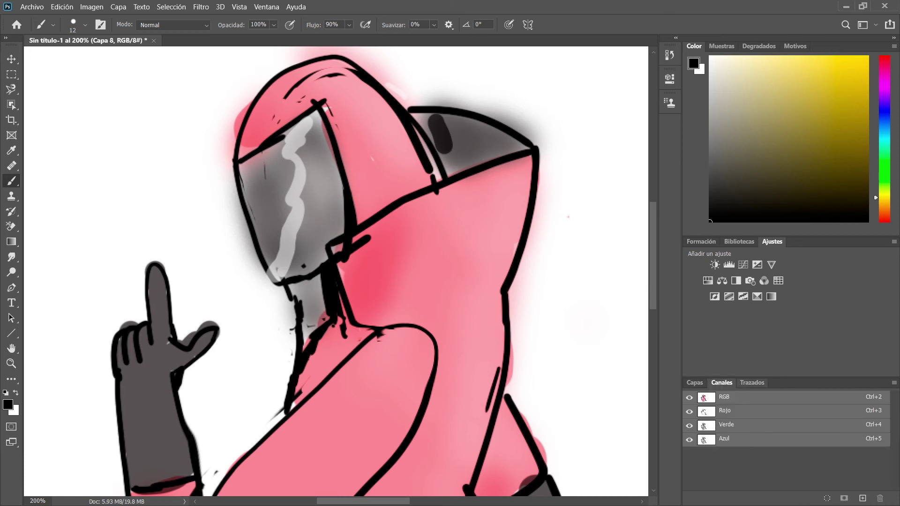
pyautogui.click(695, 382)
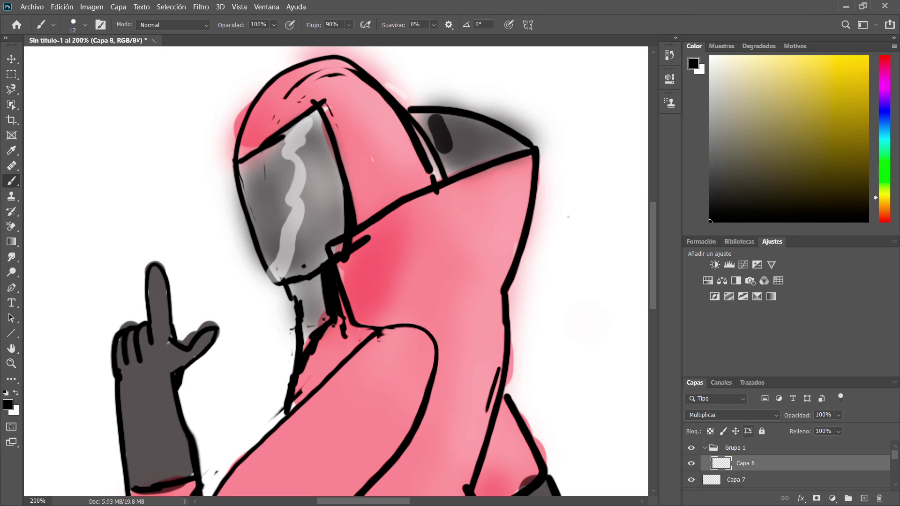
# Step: Try black strokes along the back edge of the hoodie on Capa 8 and undo them
pyautogui.moveTo(531, 231); pyautogui.dragTo(515, 314)
pyautogui.moveTo(514, 297); pyautogui.dragTo(517, 337)
pyautogui.hotkey('ctrl', 'z')
pyautogui.hotkey('ctrl', 'z')
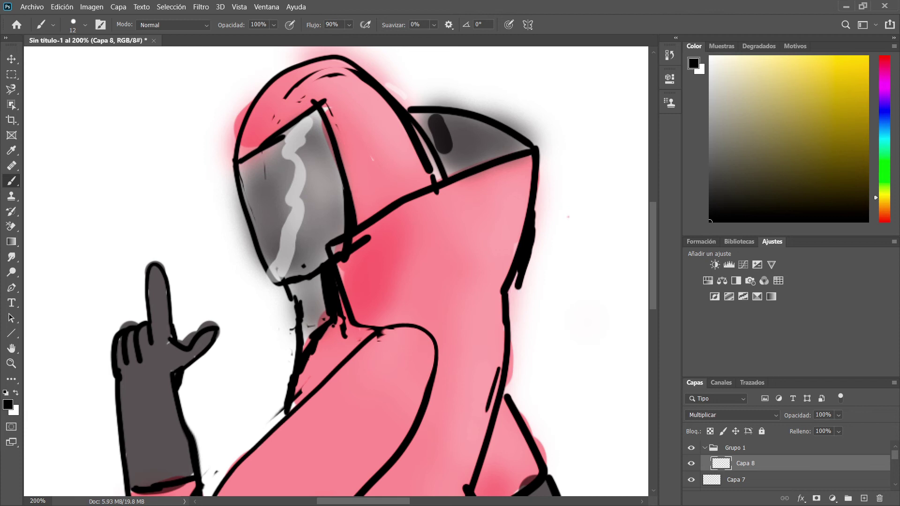
pyautogui.hotkey('ctrl', 'z')
pyautogui.hotkey('ctrl', 'z')
pyautogui.hotkey('ctrl', 'z')
pyautogui.hotkey('ctrl', 'z')
pyautogui.hotkey('ctrl', 'z')
pyautogui.hotkey('ctrl', 'z')
# Step: Set Capa 8's blending mode to Normal and test a white stroke beside the collar corner
pyautogui.click(732, 415)
pyautogui.click(708, 123)
pyautogui.moveTo(541, 154); pyautogui.dragTo(531, 257)
pyautogui.hotkey('ctrl', 'z')
pyautogui.hotkey('ctrl', 'z')
pyautogui.hotkey('ctrl', 'z')
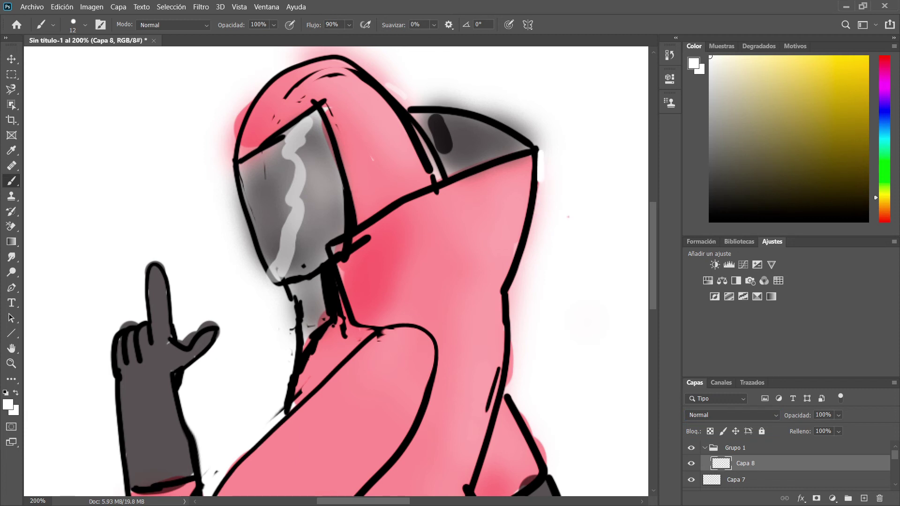
# Step: Paint a white outline down the hoodie's back edge from the collar corner and beside the lowered sleeve
pyautogui.moveTo(540, 151)
pyautogui.mouseDown()
pyautogui.moveTo(536, 225)
pyautogui.moveTo(511, 297)
pyautogui.moveTo(510, 404)
pyautogui.mouseUp()
pyautogui.scroll(-3, 336, 271)
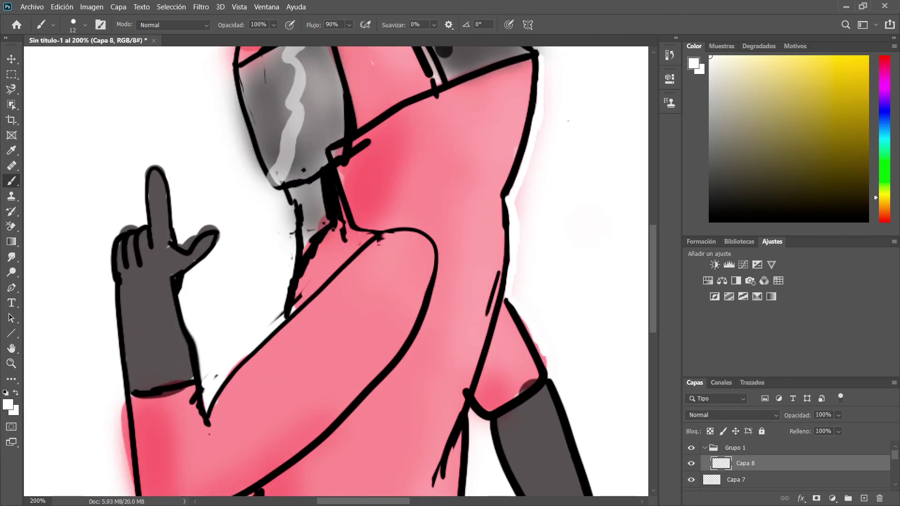
pyautogui.moveTo(542, 348); pyautogui.dragTo(554, 369)
# Step: Show the yellow backdrop layer again and continue the white outline down the outer edge of the lowered arm
pyautogui.scroll(-2, 553, 369)
pyautogui.scroll(-1, 713, 467)
pyautogui.click(691, 467)
pyautogui.moveTo(546, 322); pyautogui.dragTo(581, 383)
# Step: Outline the outer edge of the lowered forearm, the gloved hand and the pistol in white
pyautogui.scroll(-3, 582, 383)
pyautogui.hscroll(3, 336, 271)
pyautogui.moveTo(427, 265)
pyautogui.mouseDown()
pyautogui.moveTo(463, 353)
pyautogui.moveTo(498, 353)
pyautogui.moveTo(534, 451)
pyautogui.moveTo(496, 453)
pyautogui.moveTo(472, 421)
pyautogui.moveTo(476, 427)
pyautogui.mouseUp()
pyautogui.hotkey('ctrl', 'z')
pyautogui.moveTo(454, 433)
pyautogui.mouseDown()
pyautogui.moveTo(417, 421)
pyautogui.moveTo(418, 436)
pyautogui.moveTo(443, 436)
pyautogui.mouseUp()
pyautogui.hotkey('ctrl', 'z')
pyautogui.hotkey('ctrl', 'z')
# Step: Outline the inner edge of the lowered forearm in white from the pistol hand up to the sleeve
pyautogui.moveTo(405, 413); pyautogui.dragTo(392, 388)
pyautogui.moveTo(344, 262); pyautogui.dragTo(377, 351)
pyautogui.hotkey('ctrl', 'z')
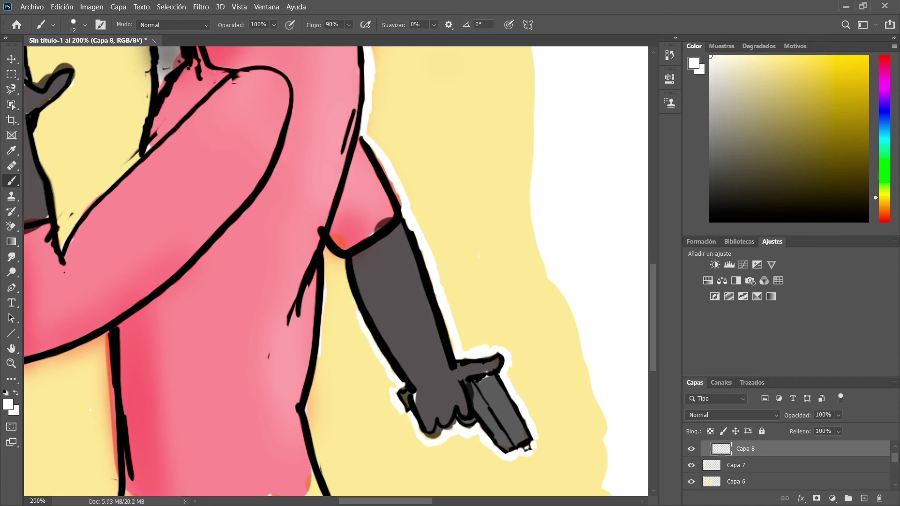
pyautogui.moveTo(342, 254); pyautogui.dragTo(354, 307)
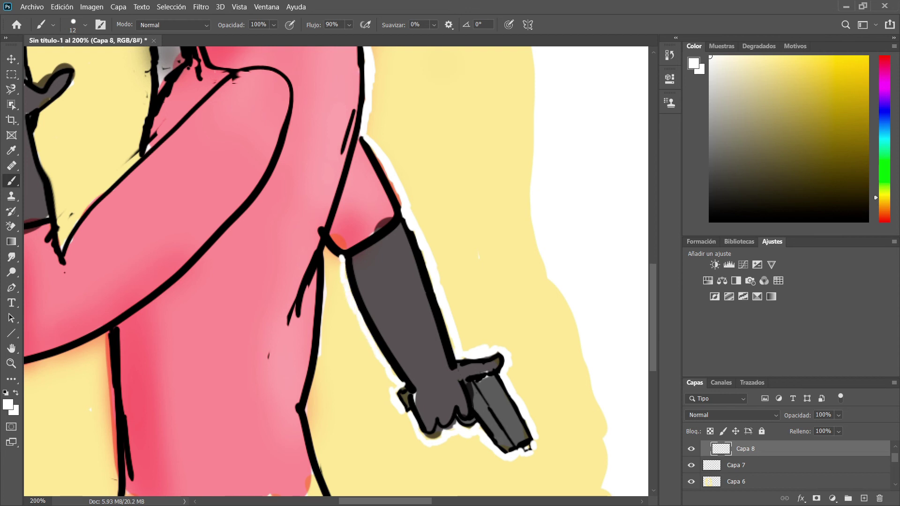
# Step: Outline the back edge of the torso in white from the armpit down to the hip
pyautogui.moveTo(325, 252)
pyautogui.mouseDown()
pyautogui.moveTo(324, 356)
pyautogui.moveTo(305, 413)
pyautogui.mouseUp()
pyautogui.scroll(-2, 306, 414)
pyautogui.moveTo(301, 310); pyautogui.dragTo(311, 346)
pyautogui.hotkey('ctrl', 'z')
pyautogui.moveTo(306, 315)
pyautogui.mouseDown()
pyautogui.moveTo(326, 373)
pyautogui.moveTo(324, 390)
pyautogui.moveTo(310, 399)
pyautogui.moveTo(316, 383)
pyautogui.moveTo(316, 393)
pyautogui.moveTo(327, 389)
pyautogui.moveTo(288, 415)
pyautogui.moveTo(269, 399)
pyautogui.moveTo(317, 364)
pyautogui.mouseUp()
pyautogui.hotkey('ctrl', 'z')
# Step: Outline the back corner of the hoodie's hem and the upper part of the torso's front edge in white
pyautogui.moveTo(306, 401); pyautogui.dragTo(292, 411)
pyautogui.hotkey('ctrl', 'z')
pyautogui.hotkey('ctrl', 'z')
pyautogui.hotkey('ctrl', 'z')
pyautogui.hotkey('ctrl', 'z')
pyautogui.hotkey('ctrl', 'z')
pyautogui.hotkey('ctrl', 'z')
pyautogui.hotkey('ctrl', 'shift', 'z')
pyautogui.hotkey('ctrl', 'shift', 'z')
pyautogui.hotkey('ctrl', 'shift', 'z')
pyautogui.hotkey('ctrl', 'shift', 'z')
pyautogui.hotkey('ctrl', 'shift', 'z')
pyautogui.hotkey('ctrl', 'shift', 'z')
pyautogui.hotkey('ctrl', 'shift', 'z')
pyautogui.hotkey('ctrl', 'shift', 'z')
pyautogui.hotkey('ctrl', 'shift', 'z')
pyautogui.hotkey('ctrl', 'shift', 'z')
pyautogui.hotkey('ctrl', 'shift', 'z')
pyautogui.hotkey('ctrl', 'shift', 'z')
pyautogui.hotkey('ctrl', 'shift', 'z')
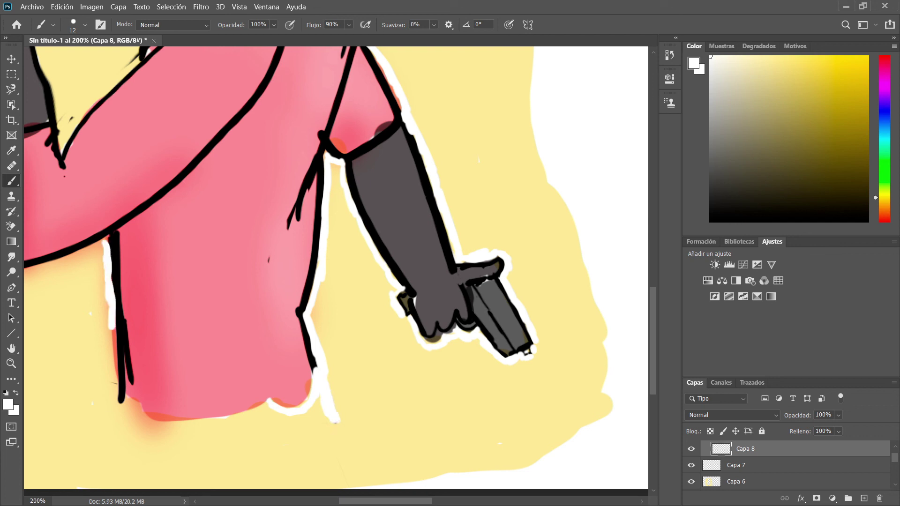
# Step: Complete the white outline down the torso's front edge and along the hoodie's hem
pyautogui.hotkey('ctrl', 'shift', 'z')
pyautogui.hotkey('ctrl', 'shift', 'z')
pyautogui.hotkey('ctrl', 'shift', 'z')
pyautogui.hotkey('ctrl', 'shift', 'z')
pyautogui.hotkey('ctrl', 'shift', 'z')
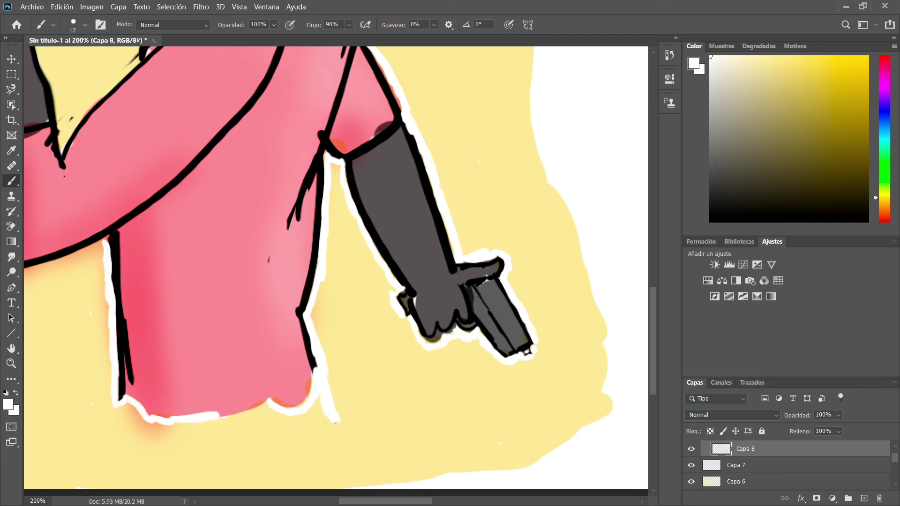
pyautogui.hscroll(-5, 336, 268)
pyautogui.hotkey('ctrl', 'shift', 'z')
pyautogui.hotkey('ctrl', 'shift', 'z')
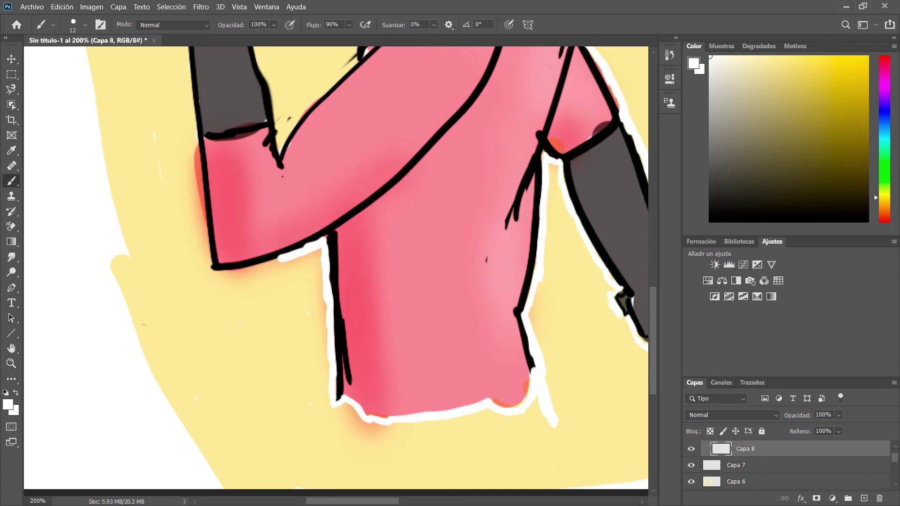
# Step: Outline the underside of the raised sleeve in white and begin the outline on its outer edge
pyautogui.hotkey('ctrl', 'z')
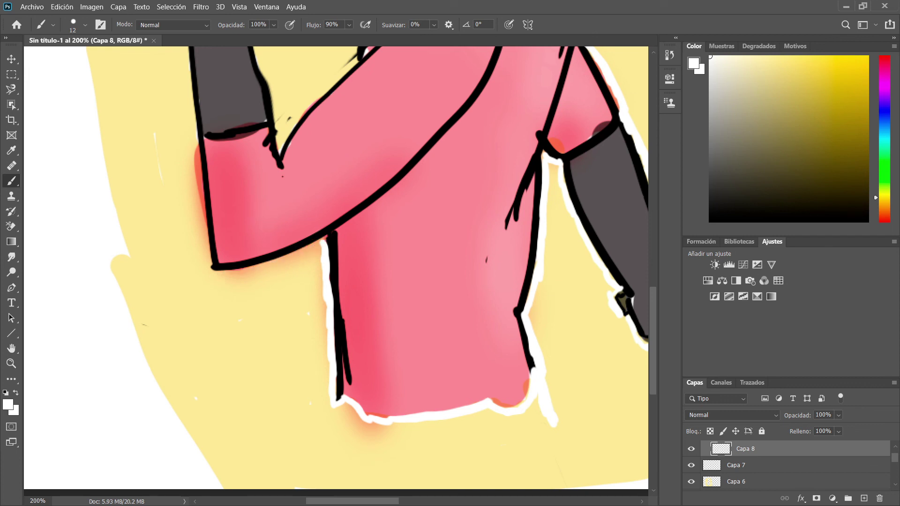
pyautogui.hotkey('ctrl', 'shift', 'z')
pyautogui.hotkey('ctrl', 'shift', 'z')
pyautogui.hotkey('ctrl', 'shift', 'z')
pyautogui.hotkey('ctrl', 'shift', 'z')
pyautogui.hotkey('ctrl', 'shift', 'z')
pyautogui.hotkey('ctrl', 'shift', 'z')
pyautogui.hotkey('ctrl', 'shift', 'z')
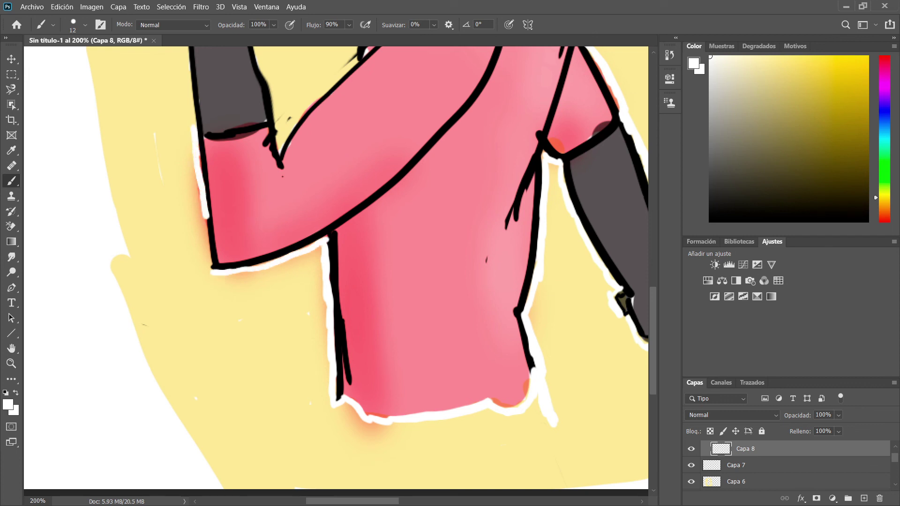
# Step: Redo the white outline along the raised sleeve's outer edge, joining it to the elbow
pyautogui.hotkey('ctrl', 'z')
pyautogui.moveTo(196, 155); pyautogui.dragTo(199, 191)
pyautogui.moveTo(201, 179); pyautogui.dragTo(207, 226)
pyautogui.hotkey('ctrl', 'z')
pyautogui.hotkey('ctrl', 'z')
pyautogui.hotkey('ctrl', 'shift', 'z')
pyautogui.hotkey('ctrl', 'shift', 'z')
pyautogui.hotkey('ctrl', 'shift', 'z')
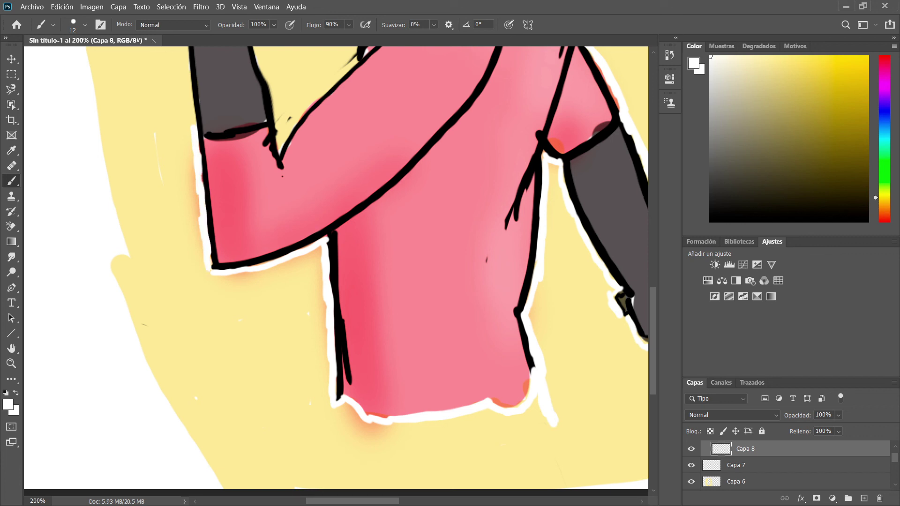
# Step: Outline the outer edge of the raised gloved forearm in white up to the fist
pyautogui.scroll(6, 336, 271)
pyautogui.moveTo(185, 298); pyautogui.dragTo(190, 373)
pyautogui.hotkey('ctrl', 'z')
pyautogui.moveTo(189, 362); pyautogui.dragTo(196, 398)
pyautogui.moveTo(184, 274); pyautogui.dragTo(185, 299)
pyautogui.hotkey('ctrl', 'z')
pyautogui.moveTo(184, 252); pyautogui.dragTo(183, 272)
pyautogui.hotkey('ctrl', 'z')
# Step: Continue the white outline around the raised fist's knuckles and up the outer side of the index finger
pyautogui.hotkey('ctrl', 'shift', 'z')
pyautogui.hotkey('ctrl', 'shift', 'z')
pyautogui.hotkey('ctrl', 'shift', 'z')
pyautogui.hotkey('ctrl', 'shift', 'z')
pyautogui.hotkey('ctrl', 'shift', 'z')
pyautogui.hotkey('ctrl', 'shift', 'z')
pyautogui.hotkey('ctrl', 'shift', 'z')
pyautogui.hotkey('ctrl', 'shift', 'z')
pyautogui.hotkey('ctrl', 'shift', 'z')
pyautogui.hotkey('ctrl', 'shift', 'z')
pyautogui.hotkey('ctrl', 'z')
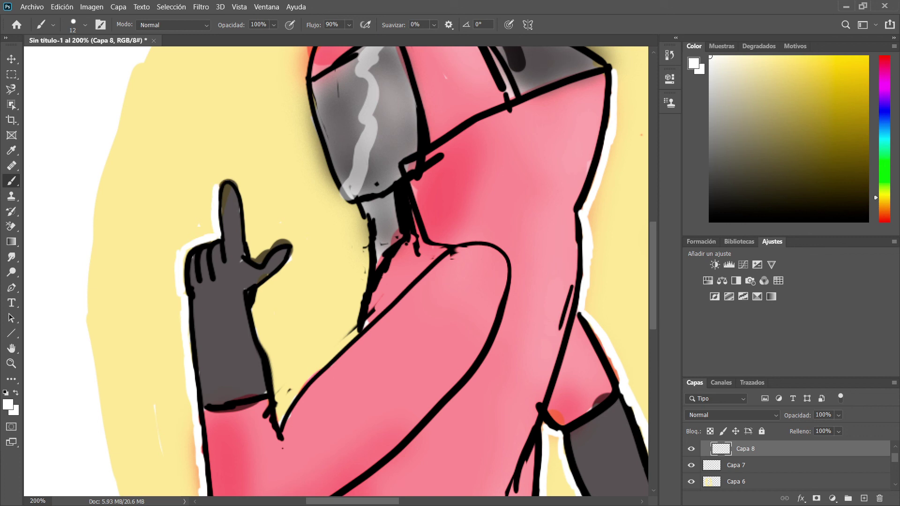
# Step: Carry the white outline over the index fingertip and down the finger's inner side to its base
pyautogui.hotkey('ctrl', 'shift', 'z')
pyautogui.hotkey('ctrl', 'shift', 'z')
pyautogui.hotkey('ctrl', 'shift', 'z')
pyautogui.hotkey('ctrl', 'shift', 'z')
pyautogui.hotkey('ctrl', 'shift', 'z')
pyautogui.hotkey('ctrl', 'shift', 'z')
pyautogui.hotkey('ctrl', 'shift', 'z')
pyautogui.hotkey('ctrl', 'shift', 'z')
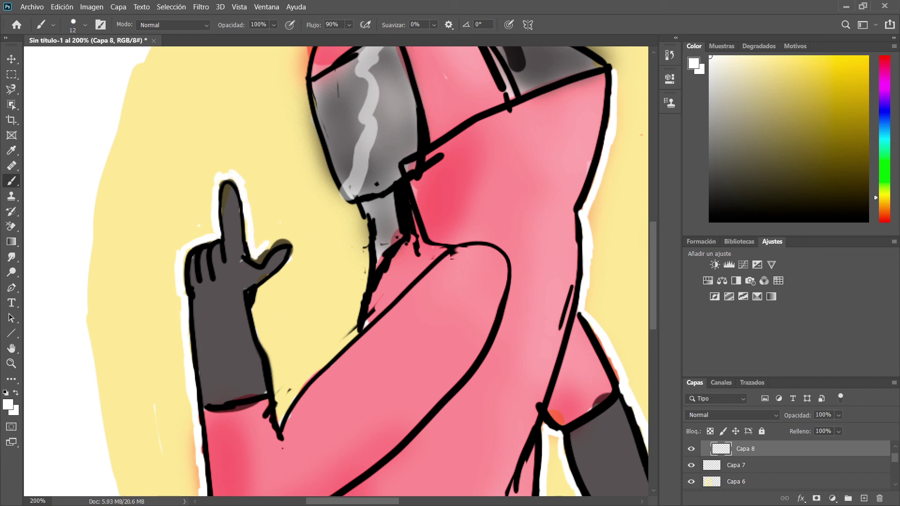
# Step: Outline the thumb of the raised hand in white, including its tip and underside down to the wrist
pyautogui.moveTo(289, 243)
pyautogui.mouseDown()
pyautogui.moveTo(294, 252)
pyautogui.moveTo(259, 261)
pyautogui.mouseUp()
pyautogui.hotkey('ctrl', 'z')
pyautogui.hotkey('ctrl', 'z')
pyautogui.moveTo(263, 256); pyautogui.dragTo(273, 245)
pyautogui.hotkey('ctrl', 'shift', 'z')
pyautogui.hotkey('ctrl', 'shift', 'z')
pyautogui.hotkey('ctrl', 'shift', 'z')
pyautogui.hotkey('ctrl', 'shift', 'z')
pyautogui.hotkey('ctrl', 'shift', 'z')
pyautogui.hotkey('ctrl', 'shift', 'z')
pyautogui.hotkey('ctrl', 'shift', 'z')
pyautogui.hotkey('ctrl', 'shift', 'z')
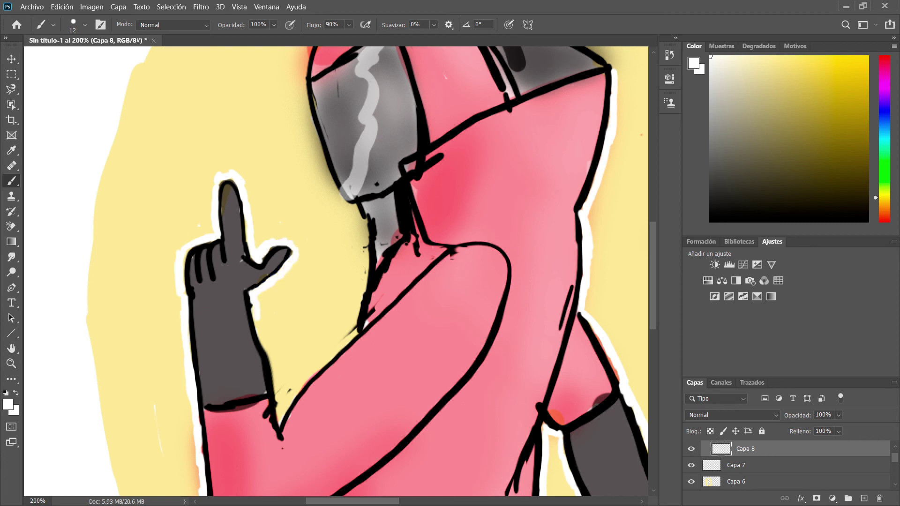
# Step: Outline the inner edge of the raised gloved forearm in white down into the elbow crook
pyautogui.hotkey('ctrl', 'shift', 'z')
pyautogui.hotkey('ctrl', 'shift', 'z')
pyautogui.hotkey('ctrl', 'shift', 'z')
pyautogui.hotkey('ctrl', 'shift', 'z')
pyautogui.hotkey('ctrl', 'shift', 'z')
pyautogui.hotkey('ctrl', 'shift', 'z')
pyautogui.hotkey('ctrl', 'shift', 'z')
pyautogui.hotkey('ctrl', 'shift', 'z')
pyautogui.hotkey('ctrl', 'shift', 'z')
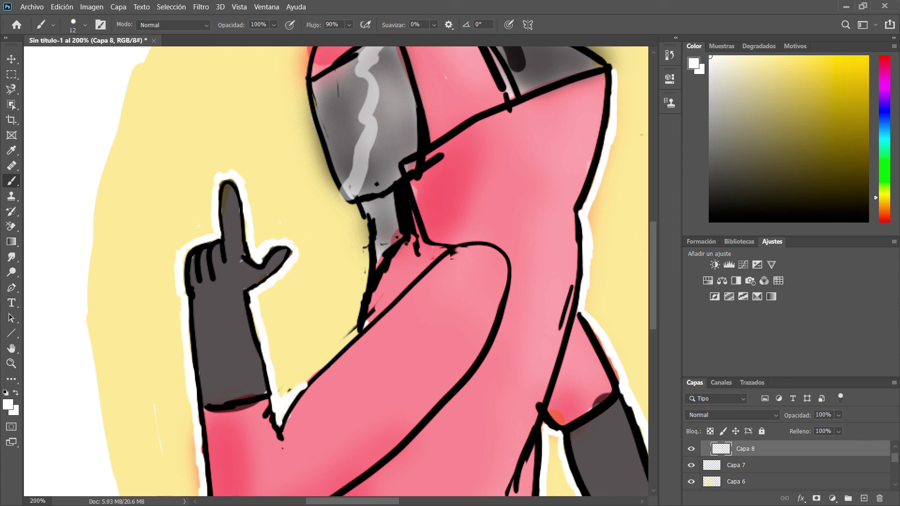
# Step: Extend the white outline along the raised sleeve's upper edge from the elbow crook to the chest
pyautogui.hotkey('ctrl', 'shift', 'z')
pyautogui.hotkey('ctrl', 'shift', 'z')
pyautogui.hotkey('ctrl', 'z')
pyautogui.hotkey('ctrl', 'z')
pyautogui.hotkey('ctrl', 'shift', 'z')
pyautogui.hotkey('ctrl', 'shift', 'z')
# Step: Outline the front of the neck and chest in white down to the raised sleeve
pyautogui.moveTo(365, 221); pyautogui.dragTo(364, 285)
pyautogui.hotkey('ctrl', 'z')
pyautogui.moveTo(361, 279); pyautogui.dragTo(355, 317)
pyautogui.hotkey('ctrl', 'shift', 'z')
pyautogui.hotkey('ctrl', 'shift', 'z')
pyautogui.hotkey('ctrl', 'z')
# Step: Outline the chin and the front edge of the grey visor in white
pyautogui.hotkey('ctrl', 'shift', 'z')
pyautogui.hotkey('ctrl', 'shift', 'z')
pyautogui.hotkey('ctrl', 'shift', 'z')
pyautogui.hotkey('ctrl', 'shift', 'z')
pyautogui.hotkey('ctrl', 'shift', 'z')
pyautogui.hotkey('ctrl', 'shift', 'z')
pyautogui.hotkey('ctrl', 'shift', 'z')
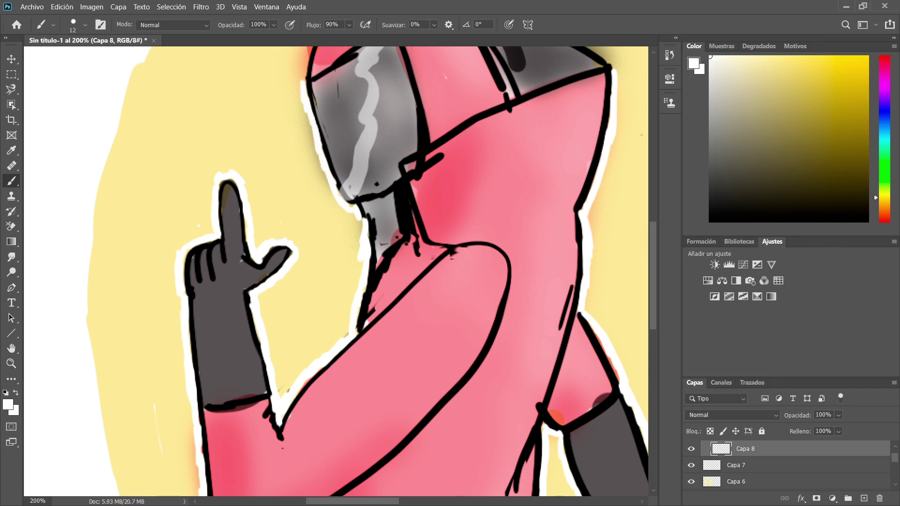
# Step: Outline the hood's front edge in white, from the visor's upper corner toward the crown
pyautogui.scroll(5, 336, 272)
pyautogui.hotkey('ctrl', 'shift', 'z')
pyautogui.hotkey('ctrl', 'shift', 'z')
pyautogui.hotkey('ctrl', 'shift', 'z')
pyautogui.hotkey('ctrl', 'shift', 'z')
pyautogui.hotkey('ctrl', 'shift', 'z')
pyautogui.hotkey('ctrl', 'shift', 'z')
pyautogui.hotkey('ctrl', 'z')
pyautogui.hotkey('ctrl', 'z')
# Step: Carry the white outline over the hood's crown and down its back to the grey collar opening
pyautogui.moveTo(346, 163); pyautogui.dragTo(371, 152)
pyautogui.moveTo(371, 153)
pyautogui.mouseDown()
pyautogui.moveTo(397, 139)
pyautogui.moveTo(435, 149)
pyautogui.mouseUp()
pyautogui.moveTo(432, 155)
pyautogui.mouseDown()
pyautogui.moveTo(483, 194)
pyautogui.moveTo(505, 193)
pyautogui.mouseUp()
pyautogui.moveTo(507, 191)
pyautogui.mouseDown()
pyautogui.moveTo(603, 230)
pyautogui.moveTo(545, 202)
pyautogui.mouseUp()
pyautogui.hotkey('ctrl', 'z')
pyautogui.hotkey('ctrl', 'shift', 'z')
pyautogui.hotkey('ctrl', 'z')
pyautogui.hotkey('ctrl', 'shift', 'z')
# Step: Complete the white outline along the grey collar opening's upper edge to the shoulder corner
pyautogui.hotkey('ctrl', 'shift', 'z')
pyautogui.hotkey('ctrl', 'shift', 'z')
pyautogui.hotkey('ctrl', 'shift', 'z')
pyautogui.hotkey('ctrl', 'z')
pyautogui.hotkey('ctrl', 'z')
pyautogui.hotkey('ctrl', 'z')
pyautogui.hotkey('ctrl', 'z')
pyautogui.hotkey('ctrl', 'z')
pyautogui.hotkey('ctrl', 'z')
pyautogui.hotkey('ctrl', 'shift', 'z')
pyautogui.hotkey('ctrl', 'shift', 'z')
pyautogui.hotkey('ctrl', 'shift', 'z')
pyautogui.hotkey('ctrl', 'shift', 'z')
pyautogui.hotkey('ctrl', 'shift', 'z')
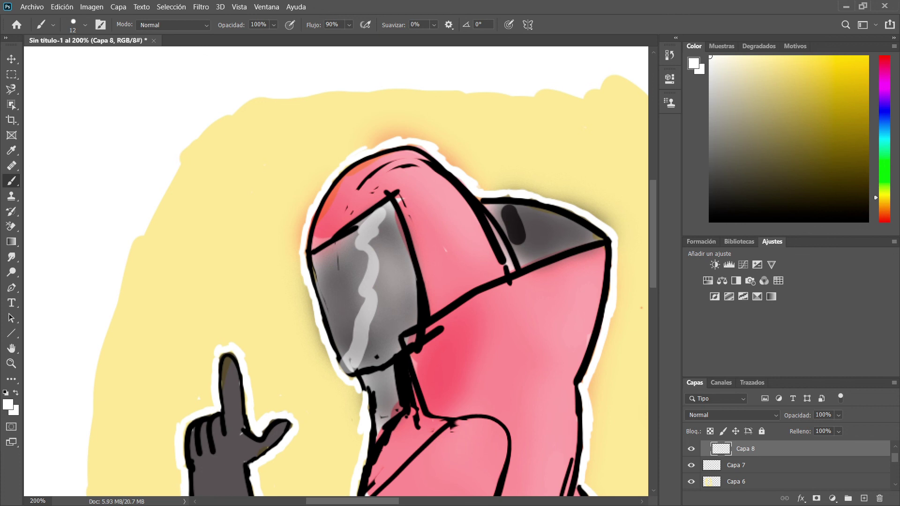
# Step: Paint over the stray white tail at the hoodie's rear hem corner with pale yellow sampled from the backdrop
pyautogui.scroll(-10, 336, 270)
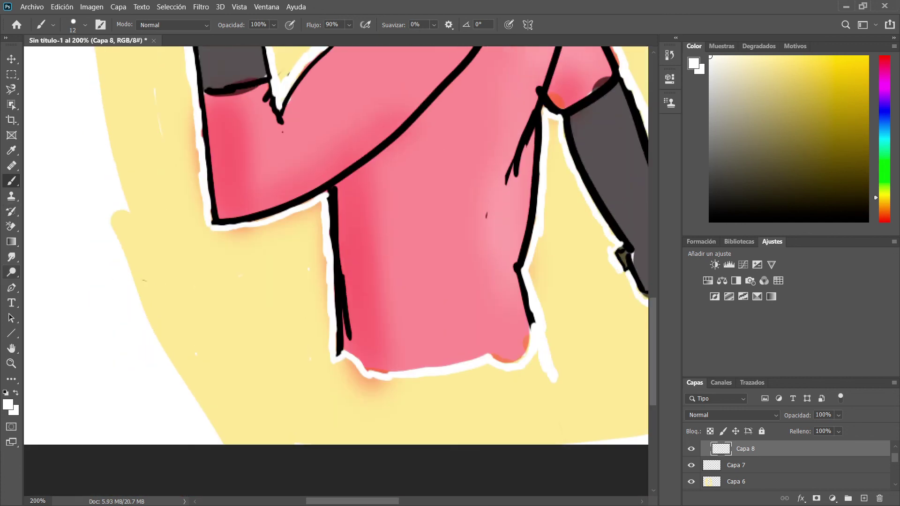
pyautogui.click(12, 151)
pyautogui.click(141, 188)
pyautogui.click(12, 181)
pyautogui.moveTo(554, 378); pyautogui.dragTo(542, 352)
# Step: Cover the orange glow above the hood's crown with the backdrop's pale yellow
pyautogui.scroll(7, 541, 352)
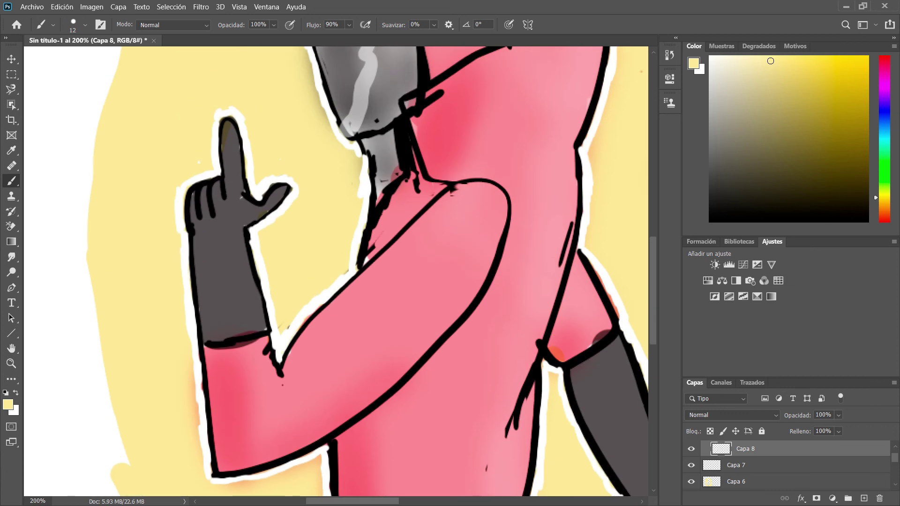
pyautogui.scroll(8, 336, 270)
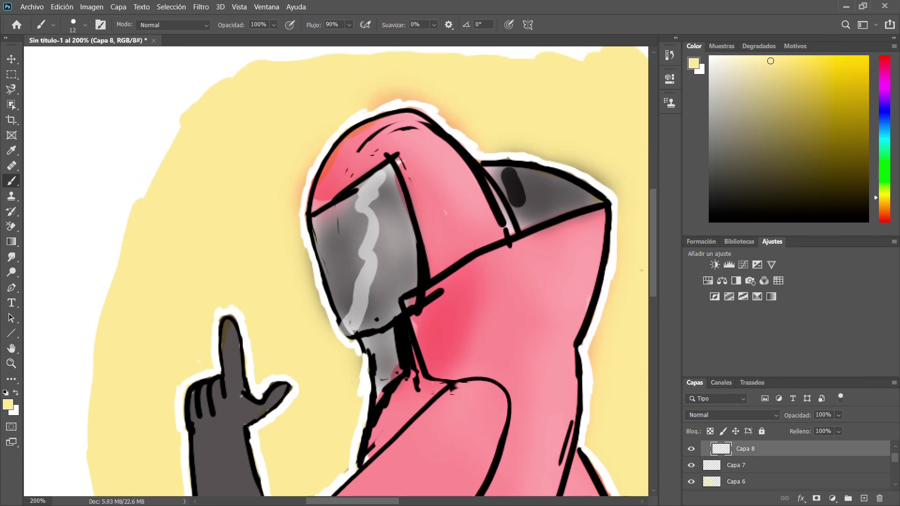
pyautogui.moveTo(454, 114); pyautogui.dragTo(380, 94)
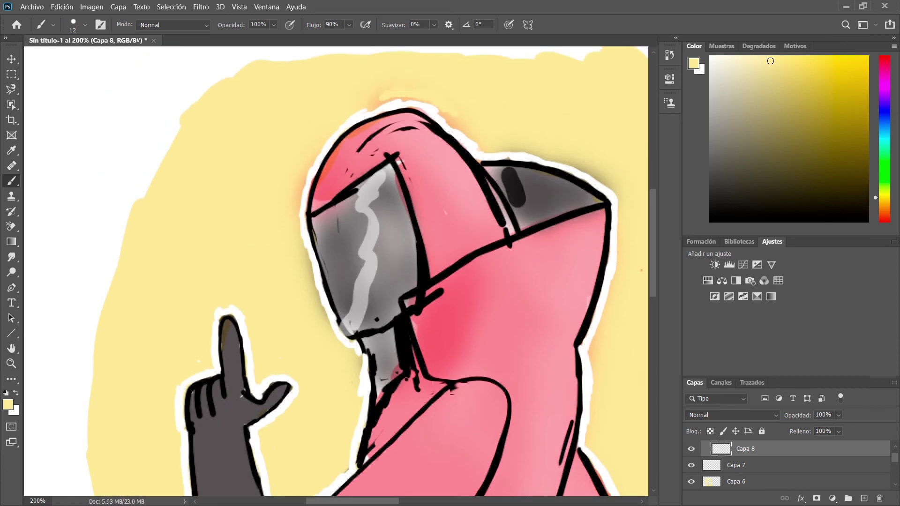
# Step: Tidy the backdrop's contour, extending its upper and rear edges with pale yellow and trimming it with white
pyautogui.keyDown('alt'); pyautogui.click(404, 104); pyautogui.keyUp('alt')
pyautogui.press('z')
pyautogui.keyDown('alt'); pyautogui.click(370, 309); pyautogui.keyUp('alt')
pyautogui.keyDown('alt'); pyautogui.click(370, 310); pyautogui.keyUp('alt')
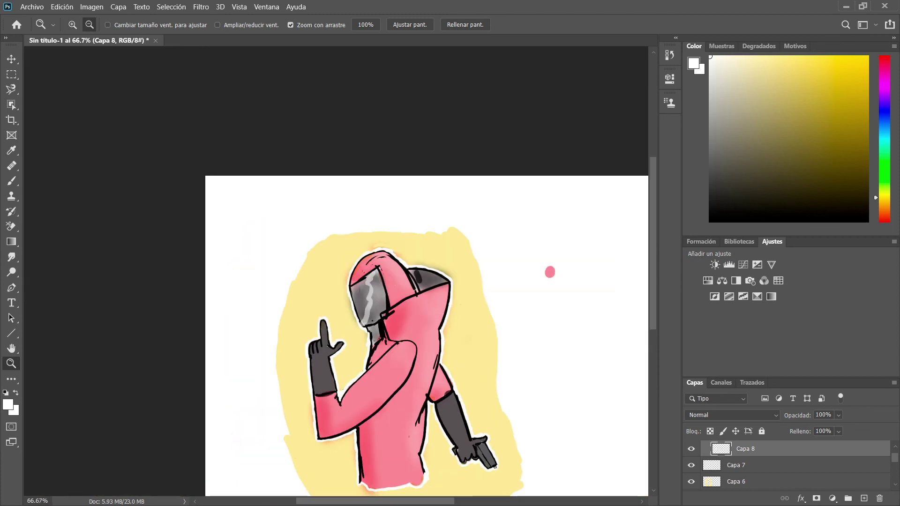
pyautogui.press('b')
pyautogui.moveTo(280, 262)
pyautogui.mouseDown()
pyautogui.moveTo(309, 189)
pyautogui.moveTo(279, 261)
pyautogui.mouseUp()
pyautogui.keyDown('alt'); pyautogui.click(310, 210); pyautogui.keyUp('alt')
pyautogui.moveTo(343, 167); pyautogui.dragTo(313, 182)
pyautogui.moveTo(338, 169)
pyautogui.mouseDown()
pyautogui.moveTo(439, 169)
pyautogui.moveTo(483, 220)
pyautogui.moveTo(499, 347)
pyautogui.mouseUp()
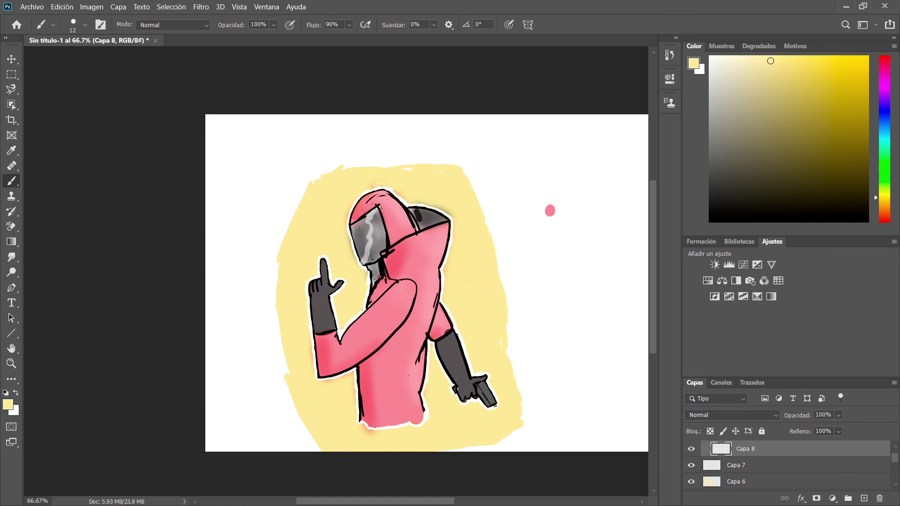
pyautogui.keyDown('alt'); pyautogui.click(550, 211); pyautogui.keyUp('alt')
pyautogui.scroll(-2, 550, 211)
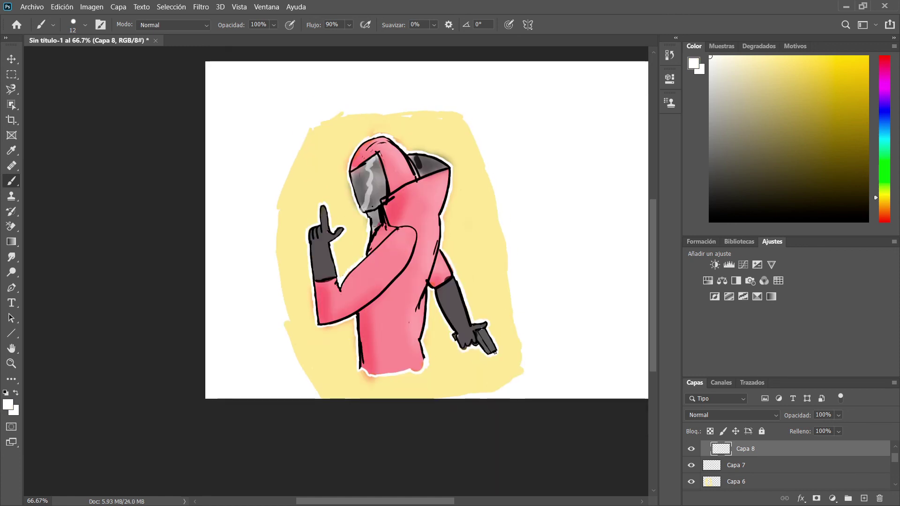
# Step: Reset the colours to black and white and handwrite "sans 533" in black in an arc around the hood
pyautogui.scroll(1, 550, 211)
pyautogui.press('d')
pyautogui.moveTo(310, 187); pyautogui.dragTo(305, 217)
pyautogui.moveTo(331, 179)
pyautogui.mouseDown()
pyautogui.moveTo(334, 192)
pyautogui.moveTo(348, 167)
pyautogui.mouseUp()
pyautogui.moveTo(364, 135); pyautogui.dragTo(355, 153)
pyautogui.moveTo(425, 136)
pyautogui.mouseDown()
pyautogui.moveTo(415, 155)
pyautogui.moveTo(440, 161)
pyautogui.mouseUp()
pyautogui.moveTo(459, 146); pyautogui.dragTo(461, 167)
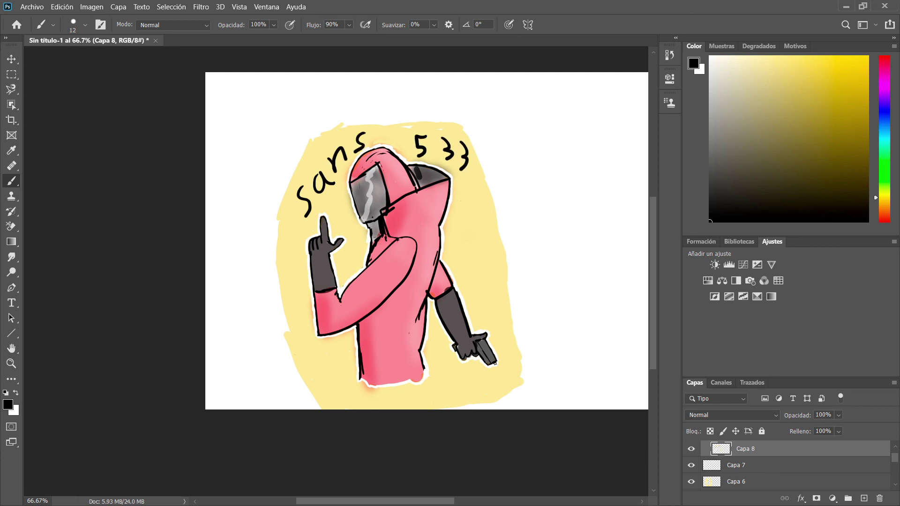
# Step: Handwrite "lord dio" in black on the backdrop beneath the figure's torso
pyautogui.moveTo(353, 395); pyautogui.dragTo(351, 397)
pyautogui.moveTo(365, 394); pyautogui.dragTo(397, 408)
pyautogui.moveTo(432, 395); pyautogui.dragTo(433, 405)
pyautogui.moveTo(447, 391)
pyautogui.mouseDown()
pyautogui.moveTo(448, 404)
pyautogui.moveTo(472, 384)
pyautogui.mouseUp()
pyautogui.click(449, 375)
# Step: Handwrite the thank-you message "thx four watch" in large black letters above and beside the figure
pyautogui.moveTo(250, 98); pyautogui.dragTo(264, 151)
pyautogui.moveTo(247, 123)
pyautogui.mouseDown()
pyautogui.moveTo(276, 112)
pyautogui.moveTo(324, 130)
pyautogui.mouseUp()
pyautogui.moveTo(347, 96); pyautogui.dragTo(363, 123)
pyautogui.moveTo(369, 93); pyautogui.dragTo(345, 113)
pyautogui.moveTo(470, 79)
pyautogui.mouseDown()
pyautogui.moveTo(457, 109)
pyautogui.moveTo(476, 103)
pyautogui.mouseUp()
pyautogui.moveTo(501, 105)
pyautogui.mouseDown()
pyautogui.moveTo(558, 121)
pyautogui.moveTo(559, 162)
pyautogui.mouseUp()
pyautogui.moveTo(513, 176)
pyautogui.mouseDown()
pyautogui.moveTo(539, 192)
pyautogui.moveTo(558, 189)
pyautogui.mouseUp()
pyautogui.moveTo(590, 211); pyautogui.dragTo(592, 232)
pyautogui.moveTo(610, 192)
pyautogui.mouseDown()
pyautogui.moveTo(608, 234)
pyautogui.moveTo(625, 239)
pyautogui.mouseUp()
pyautogui.moveTo(641, 209); pyautogui.dragTo(638, 237)
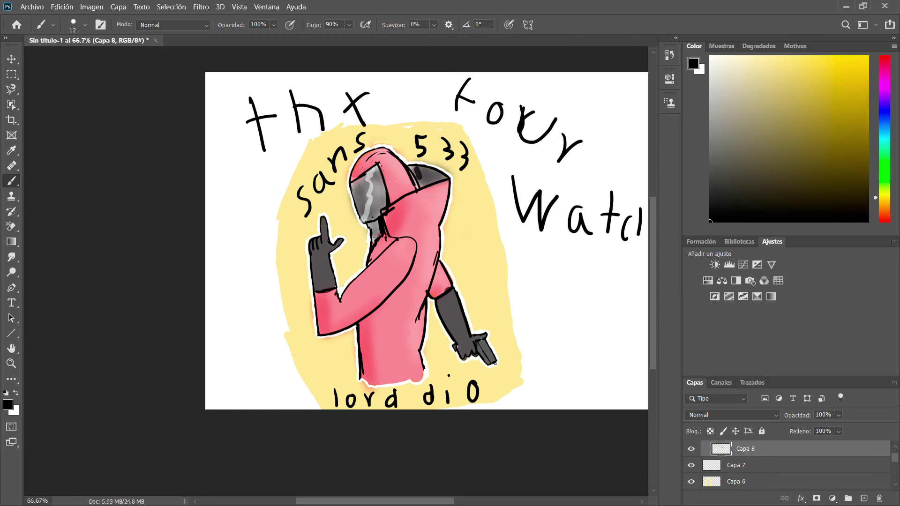
# Step: Sketch a black outline of a thumbs-up hand on the white canvas below the word "watch"
pyautogui.moveTo(547, 295); pyautogui.dragTo(554, 348)
pyautogui.moveTo(546, 295)
pyautogui.mouseDown()
pyautogui.moveTo(569, 308)
pyautogui.moveTo(578, 328)
pyautogui.mouseUp()
pyautogui.moveTo(581, 327); pyautogui.dragTo(579, 363)
pyautogui.moveTo(555, 347); pyautogui.dragTo(582, 363)
pyautogui.hotkey('ctrl', 'z')
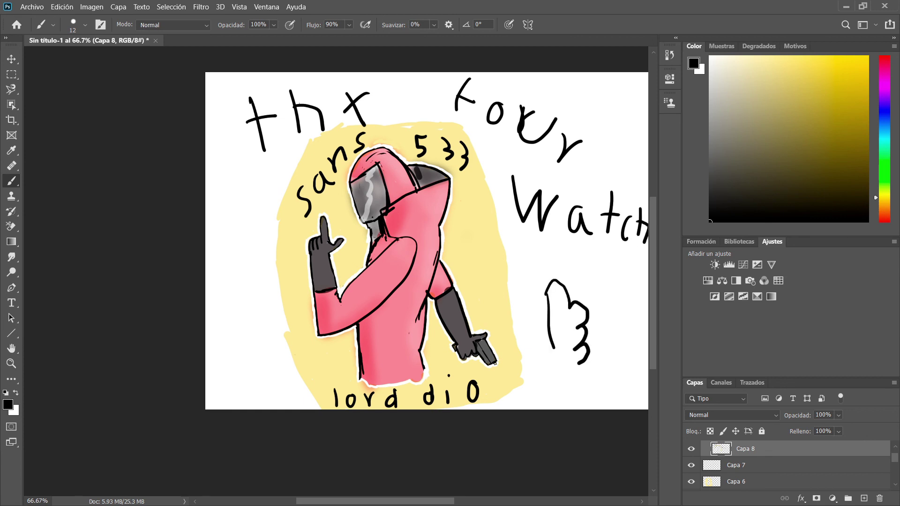
pyautogui.hotkey('ctrl', 'z')
pyautogui.hotkey('ctrl', 'z')
pyautogui.hotkey('ctrl', 'z')
pyautogui.hotkey('ctrl', 'z')
pyautogui.hotkey('ctrl', 'z')
pyautogui.hotkey('ctrl', 'z')
pyautogui.hotkey('ctrl', 'z')
pyautogui.hotkey('ctrl', 'z')
pyautogui.hotkey('ctrl', 'z')
pyautogui.hotkey('ctrl', 'z')
pyautogui.hotkey('ctrl', 'z')
pyautogui.hotkey('ctrl', 'z')
pyautogui.hotkey('ctrl', 'z')
pyautogui.hotkey('ctrl', 'z')
pyautogui.hotkey('ctrl', 'z')
pyautogui.hotkey('ctrl', 'z')
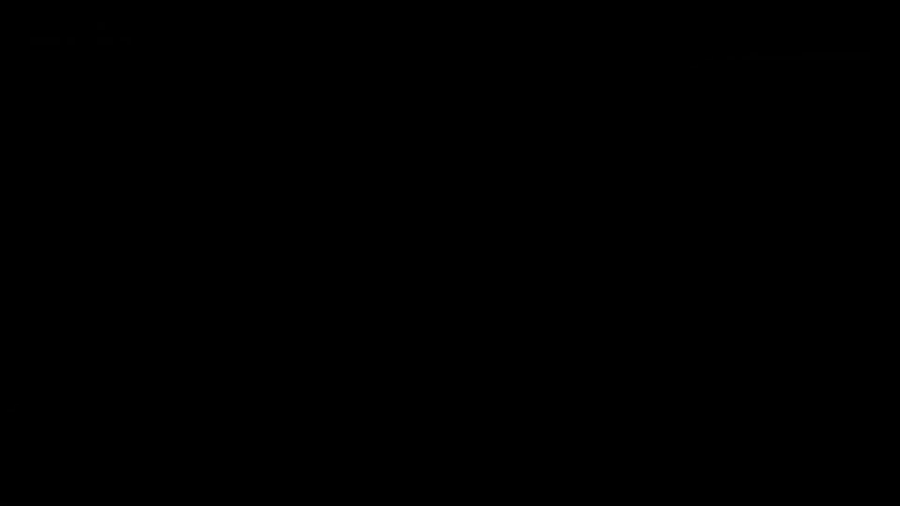